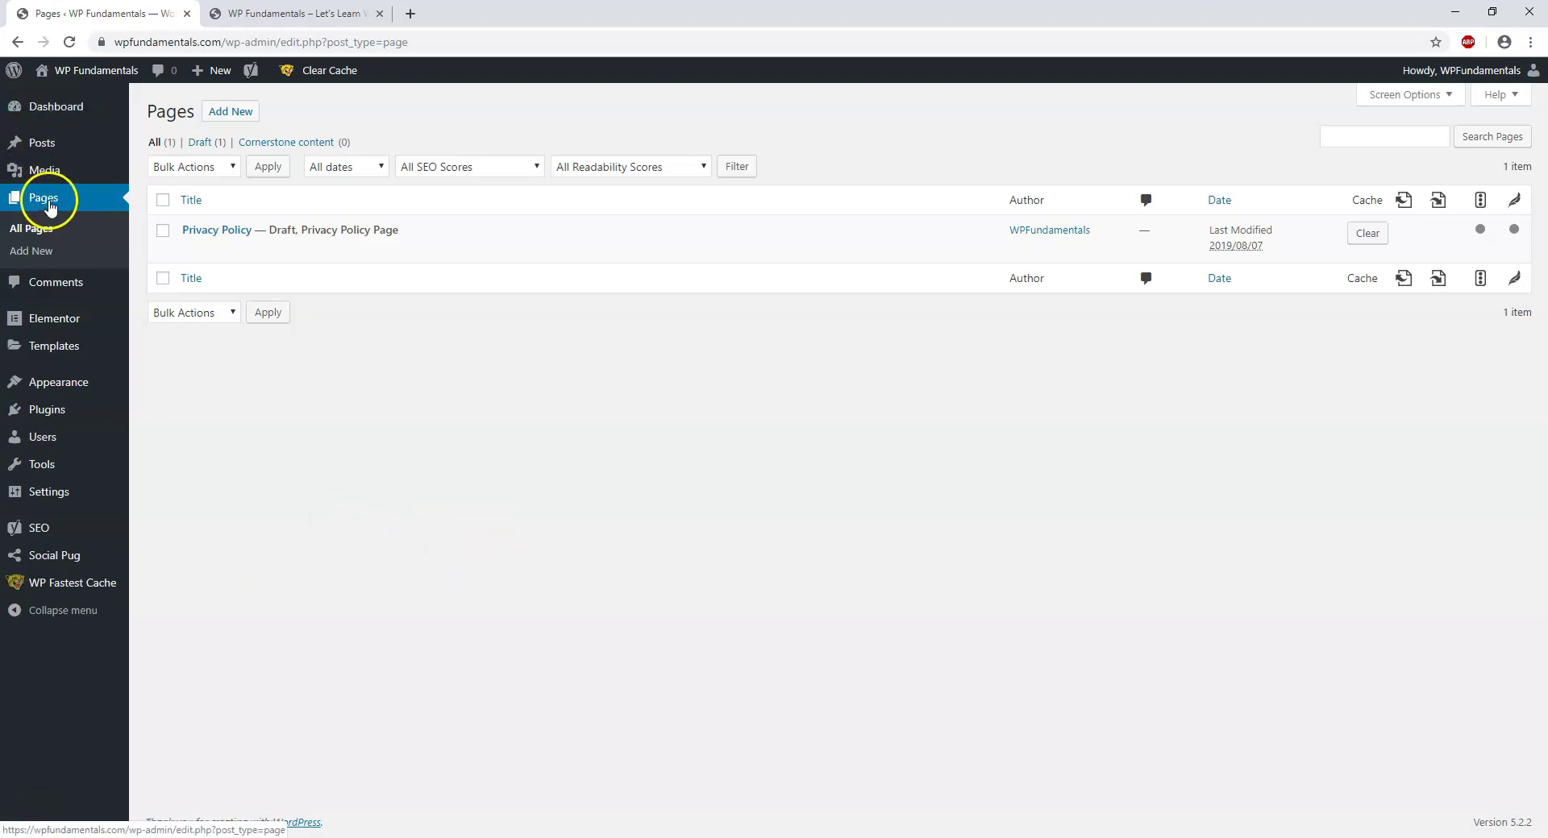
Step: Create and publish a page titled 'About', then start a fresh blank page
click(222, 117)
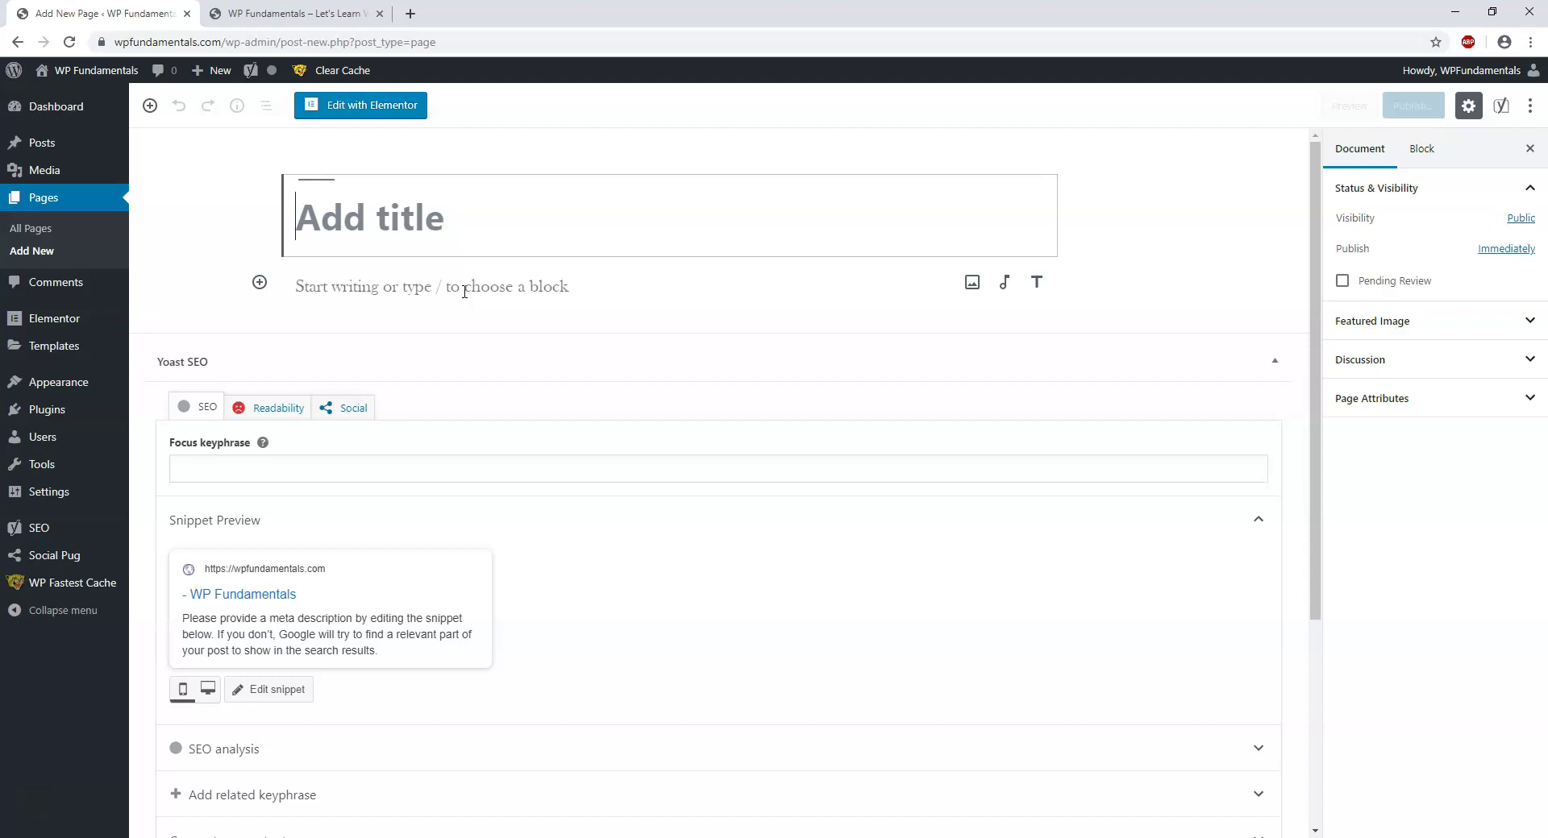
text(About)
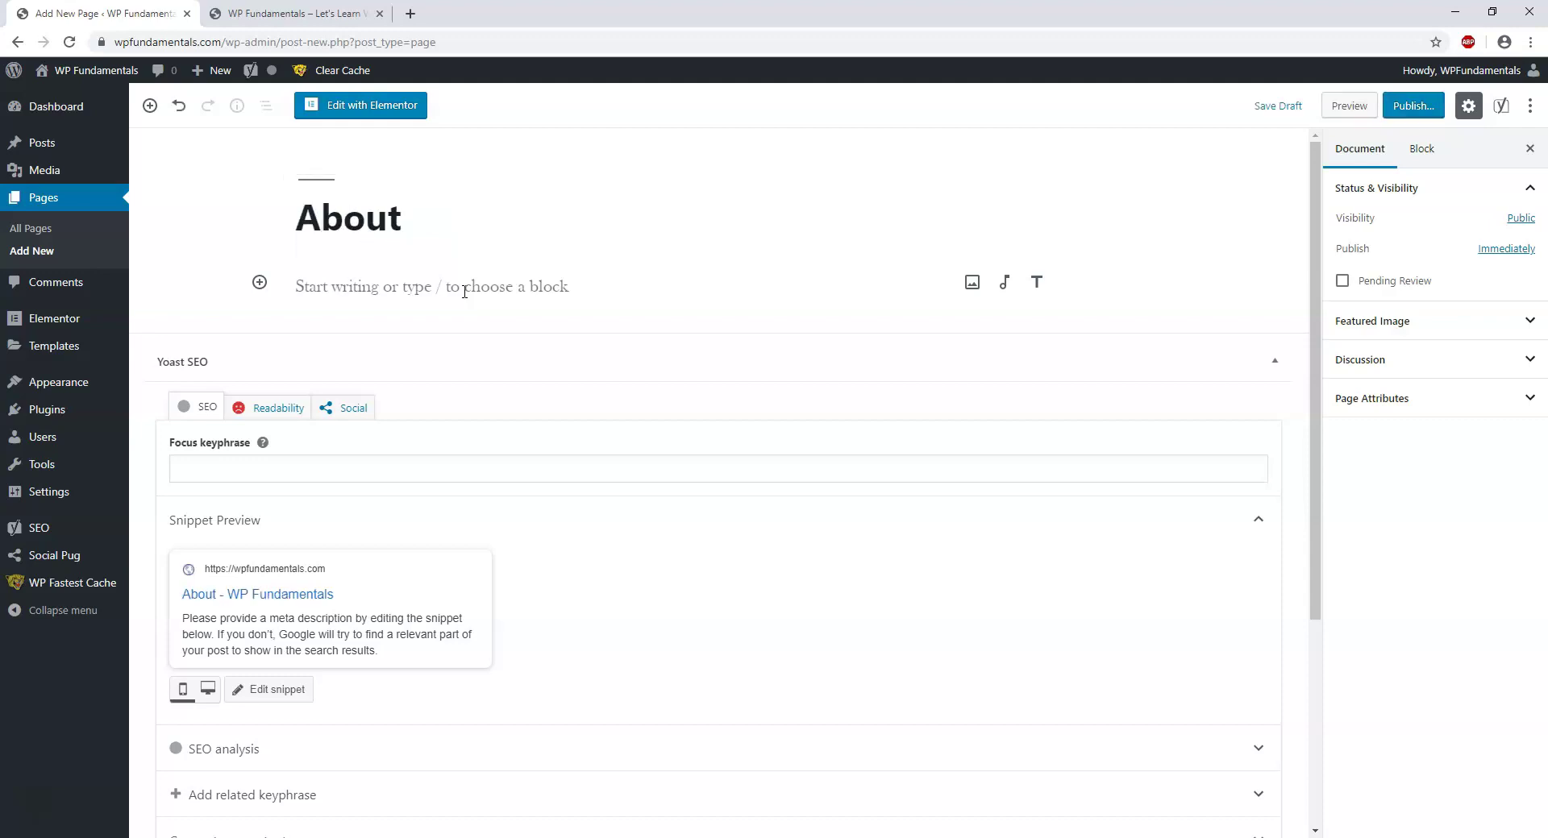
click(1407, 105)
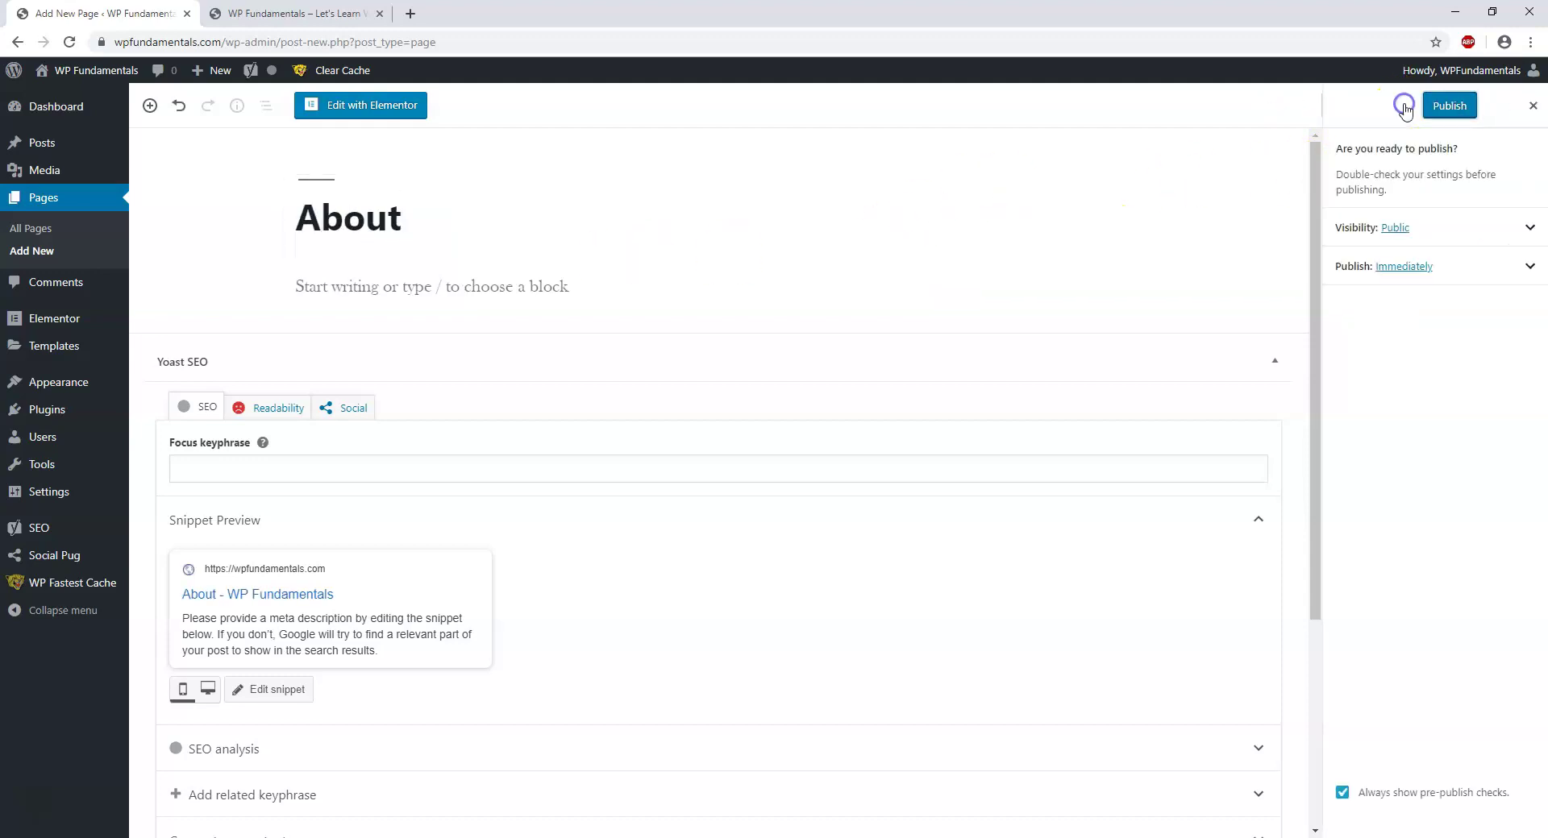
click(1425, 108)
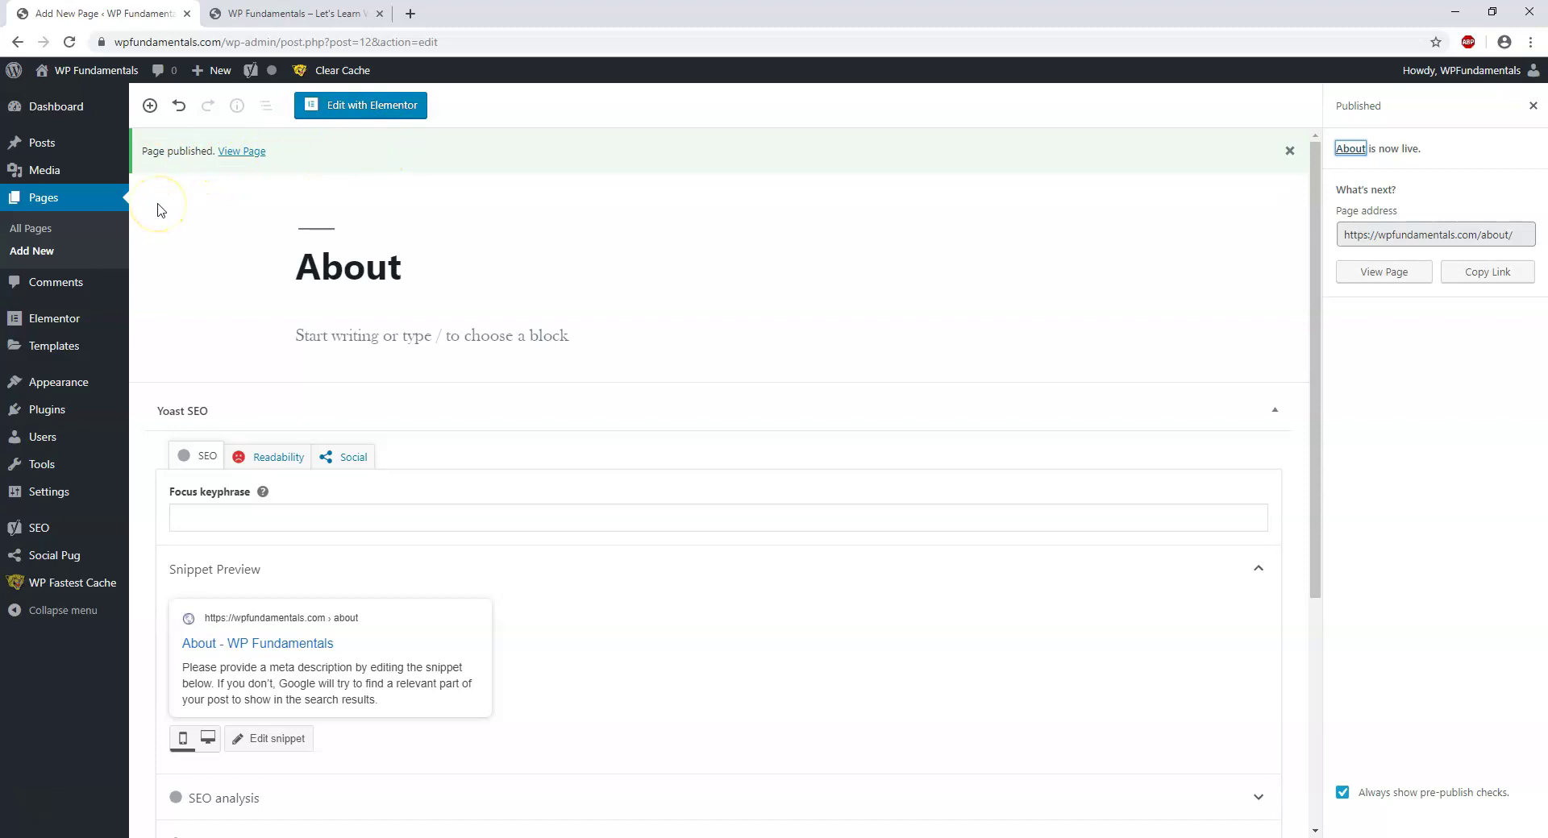
click(46, 253)
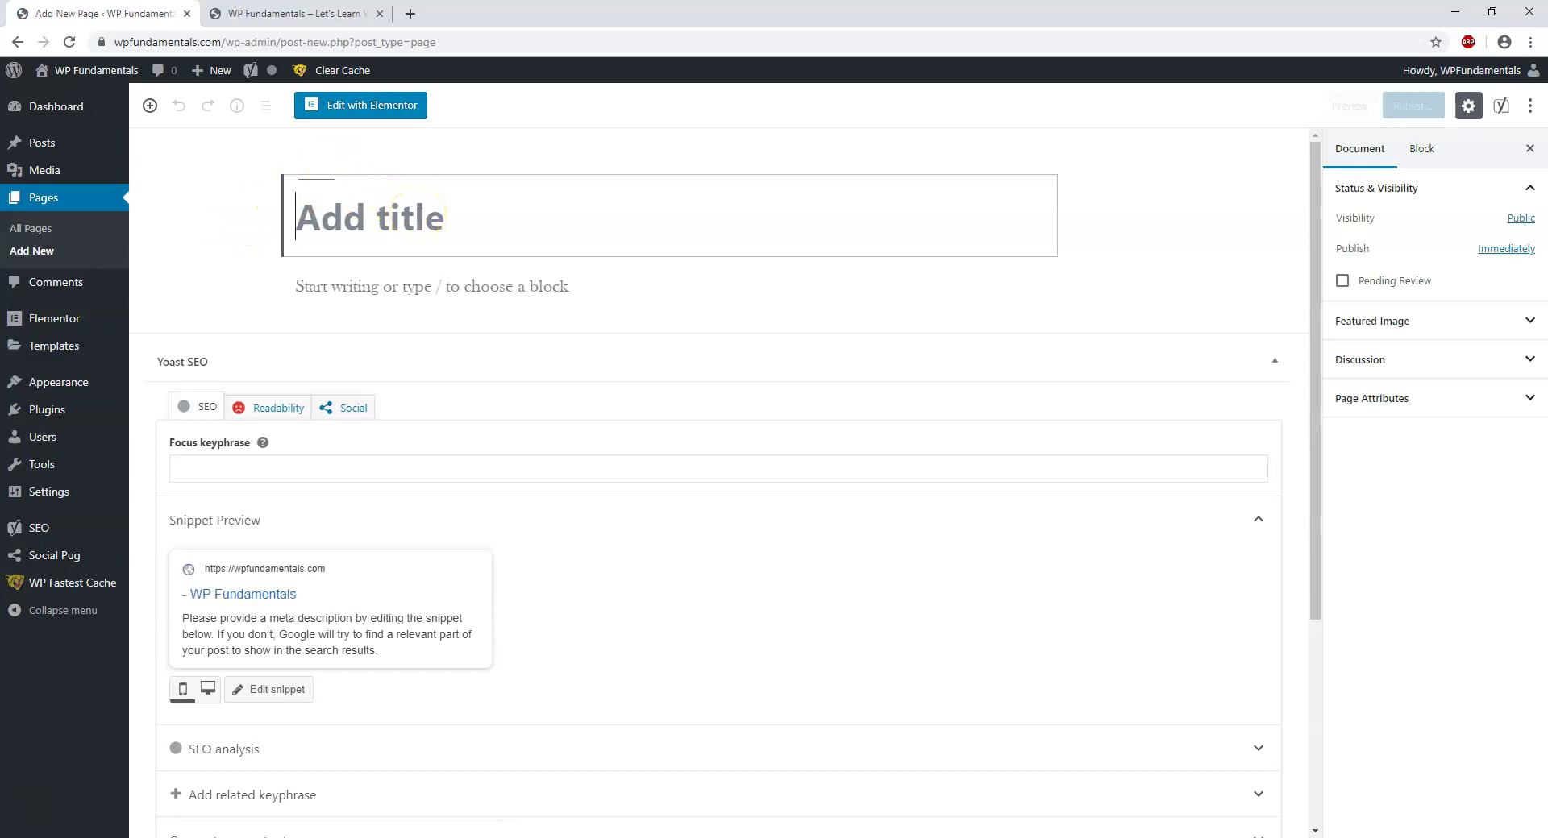
Step: Title the open page 'Services' and publish it
text(Services)
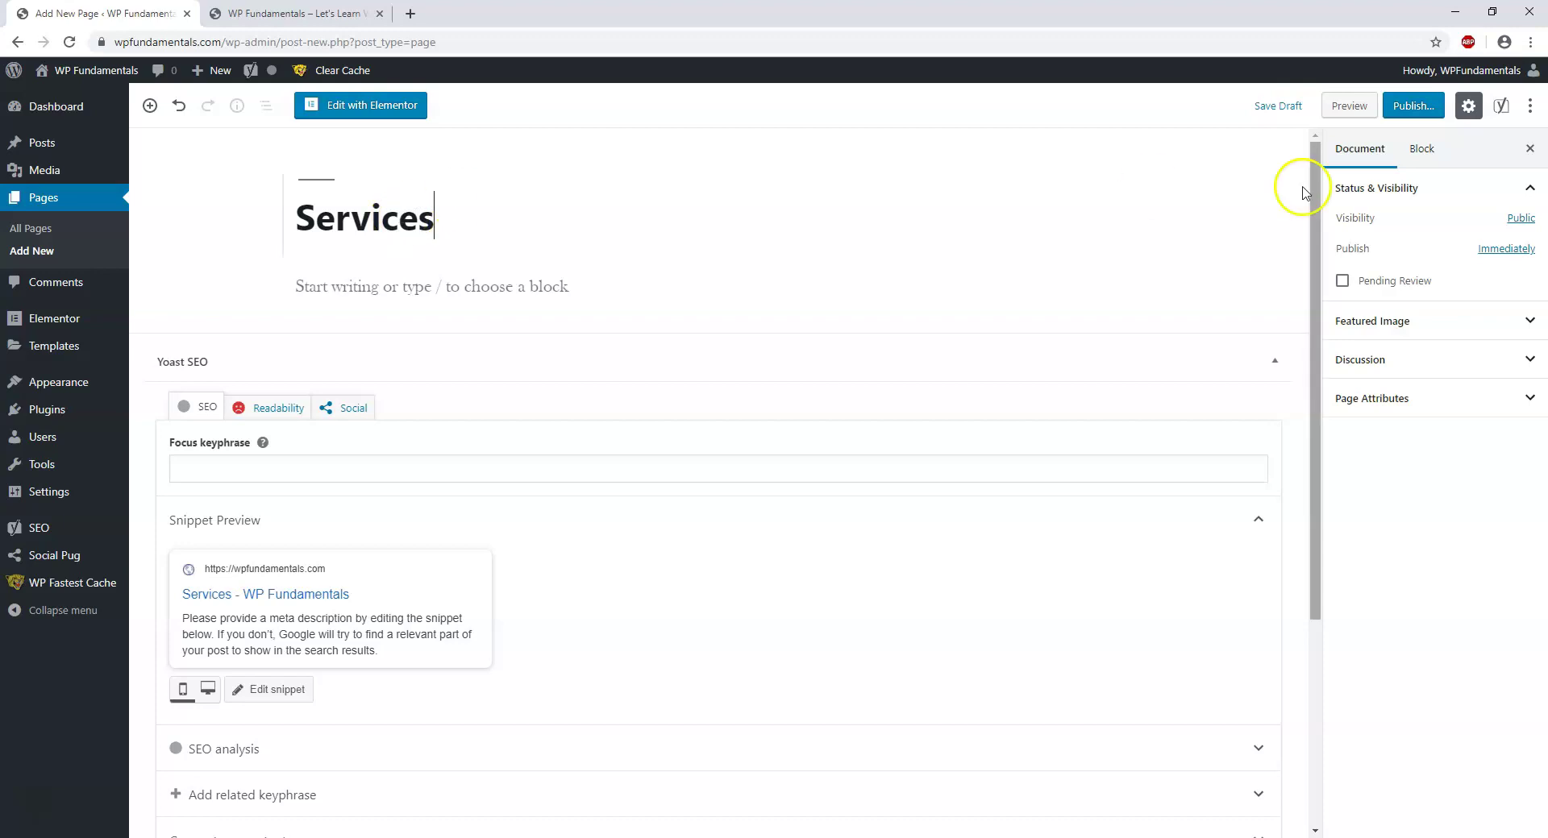
click(1416, 105)
click(1442, 113)
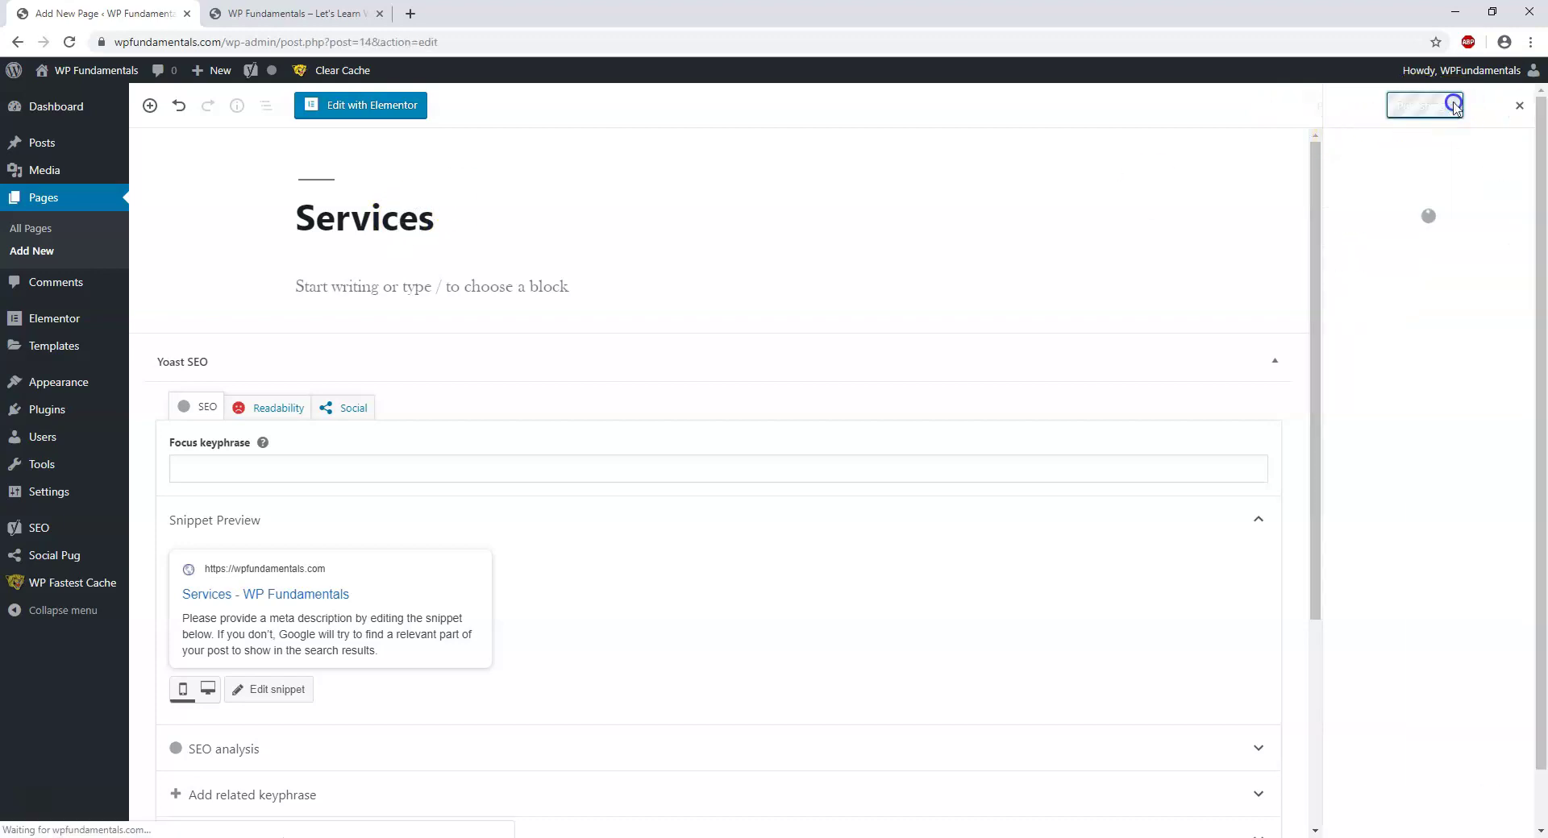
Step: Create another page titled 'Blog' and publish it
click(36, 251)
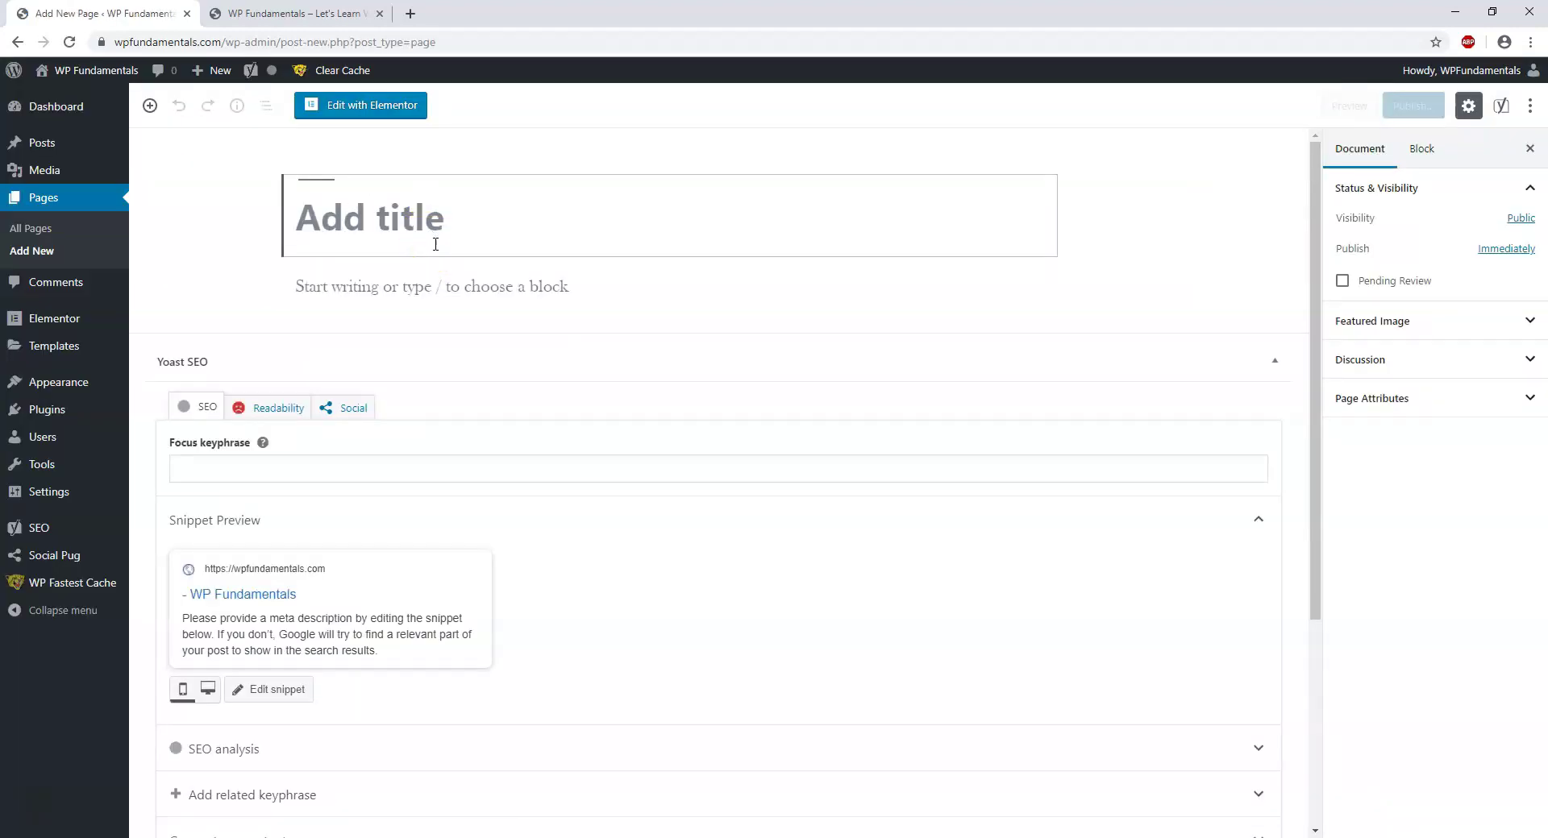
text(Blog)
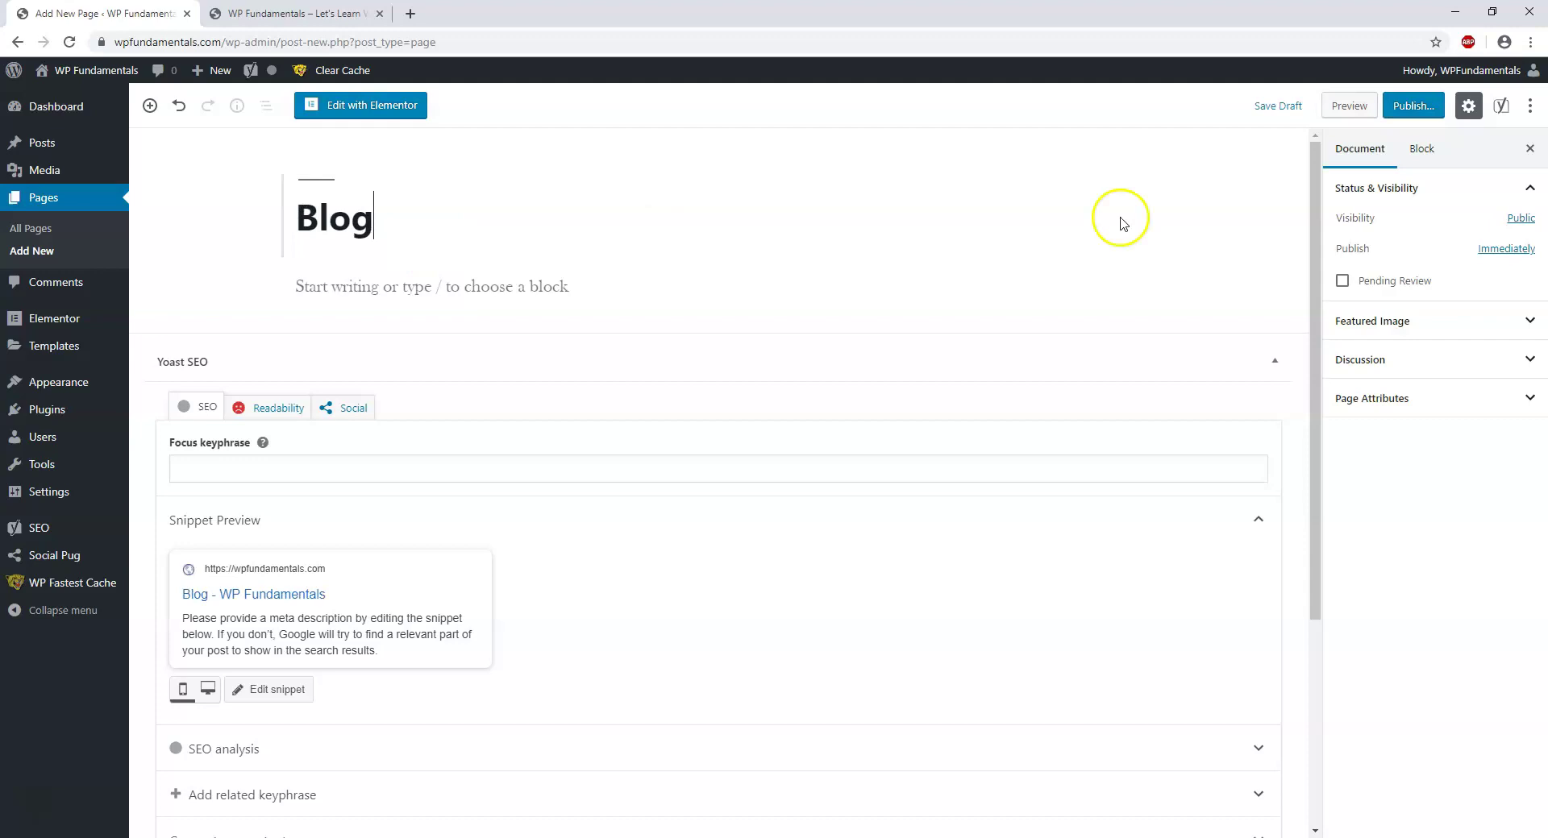
click(1412, 104)
click(1436, 110)
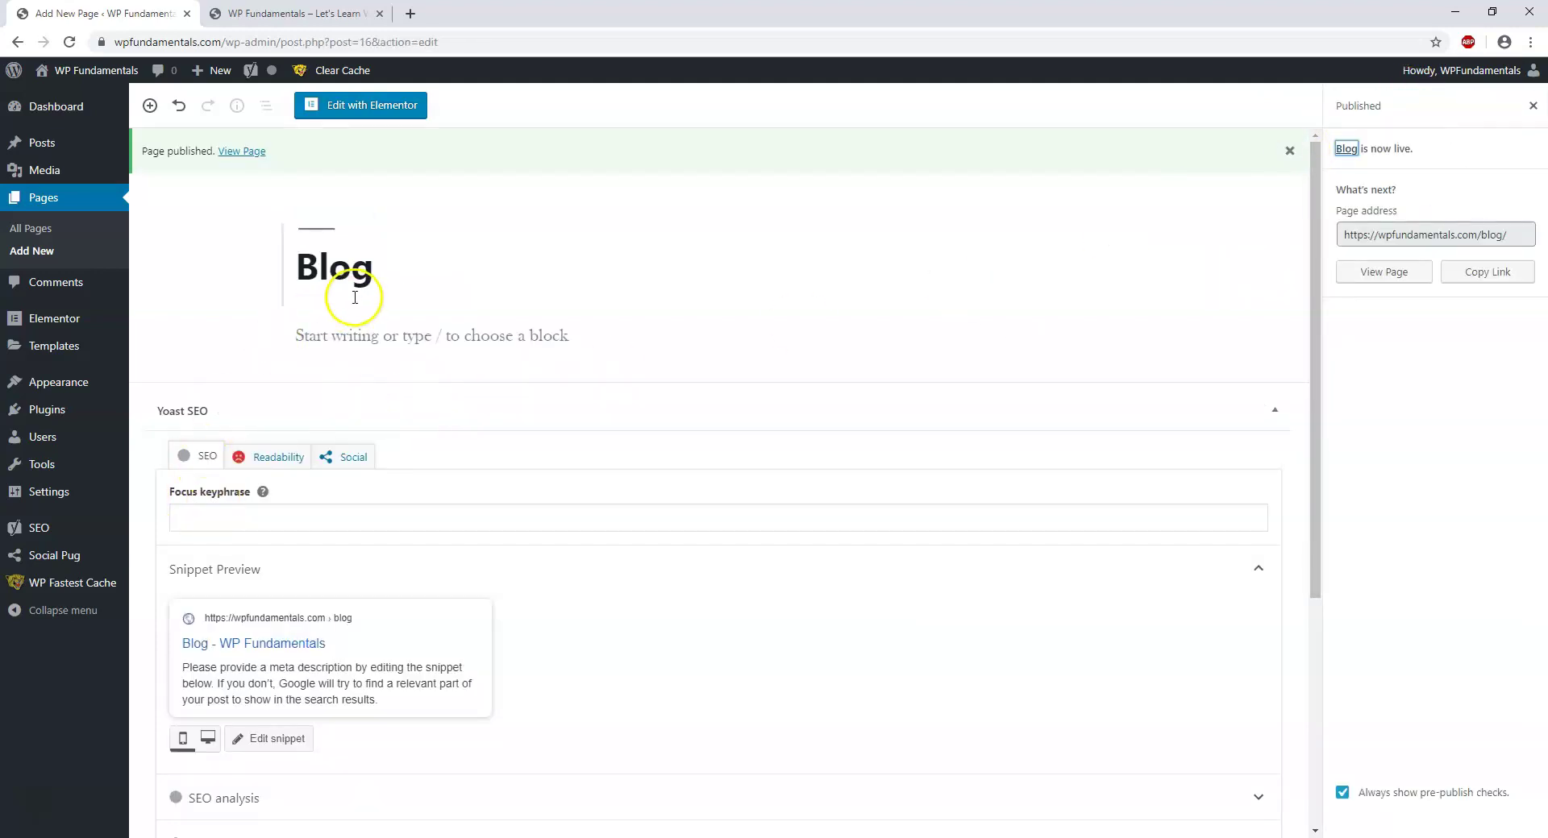
Step: Open the All Pages list to confirm About, Blog and Services are published
click(80, 202)
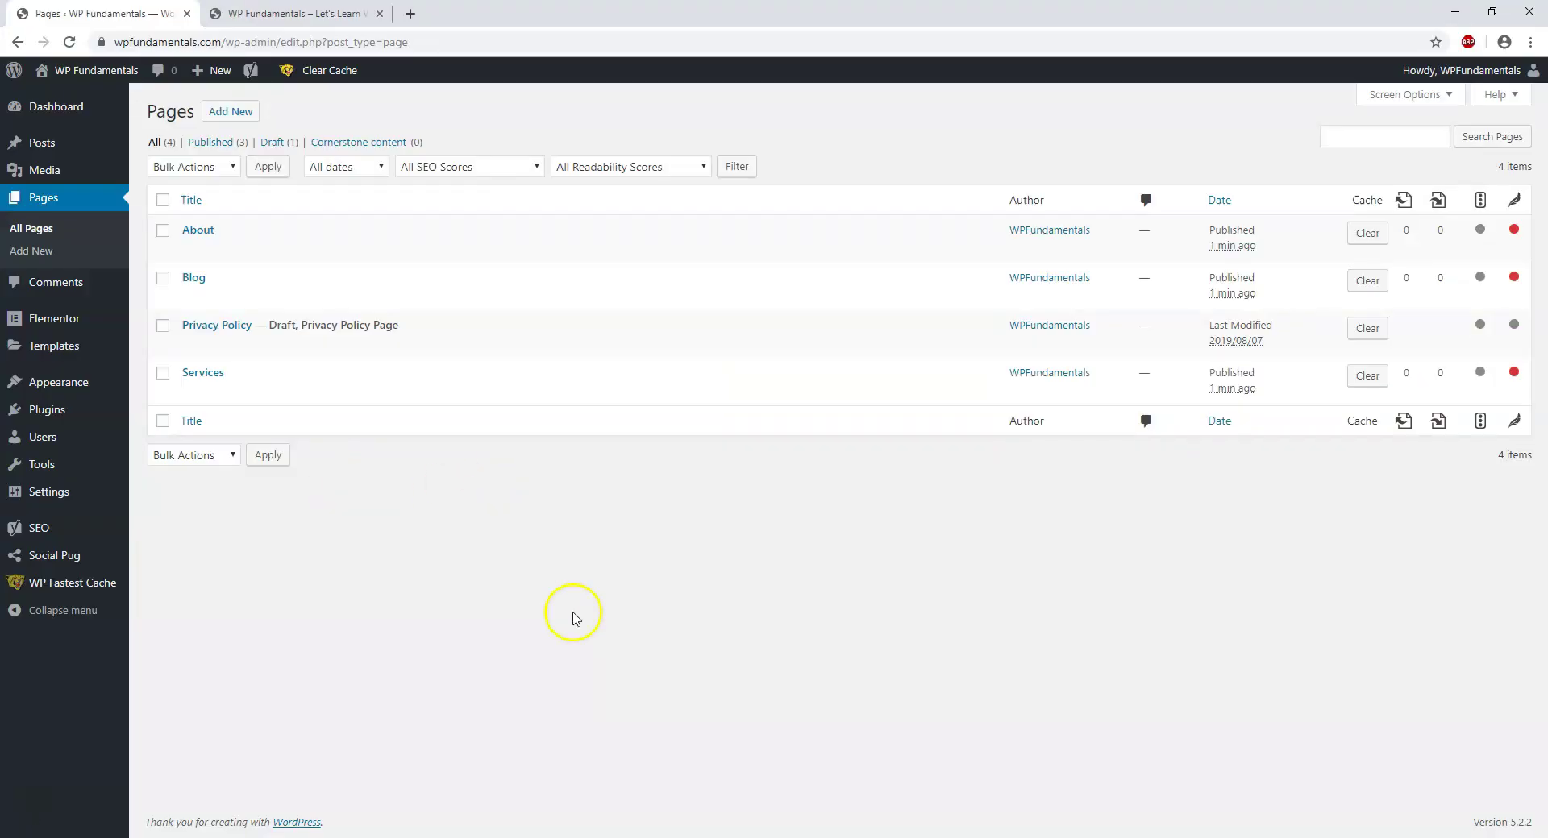
Step: Create 'Main Menu' for the Primary location and add the Blog, Services and About pages
mouse_move(103, 385)
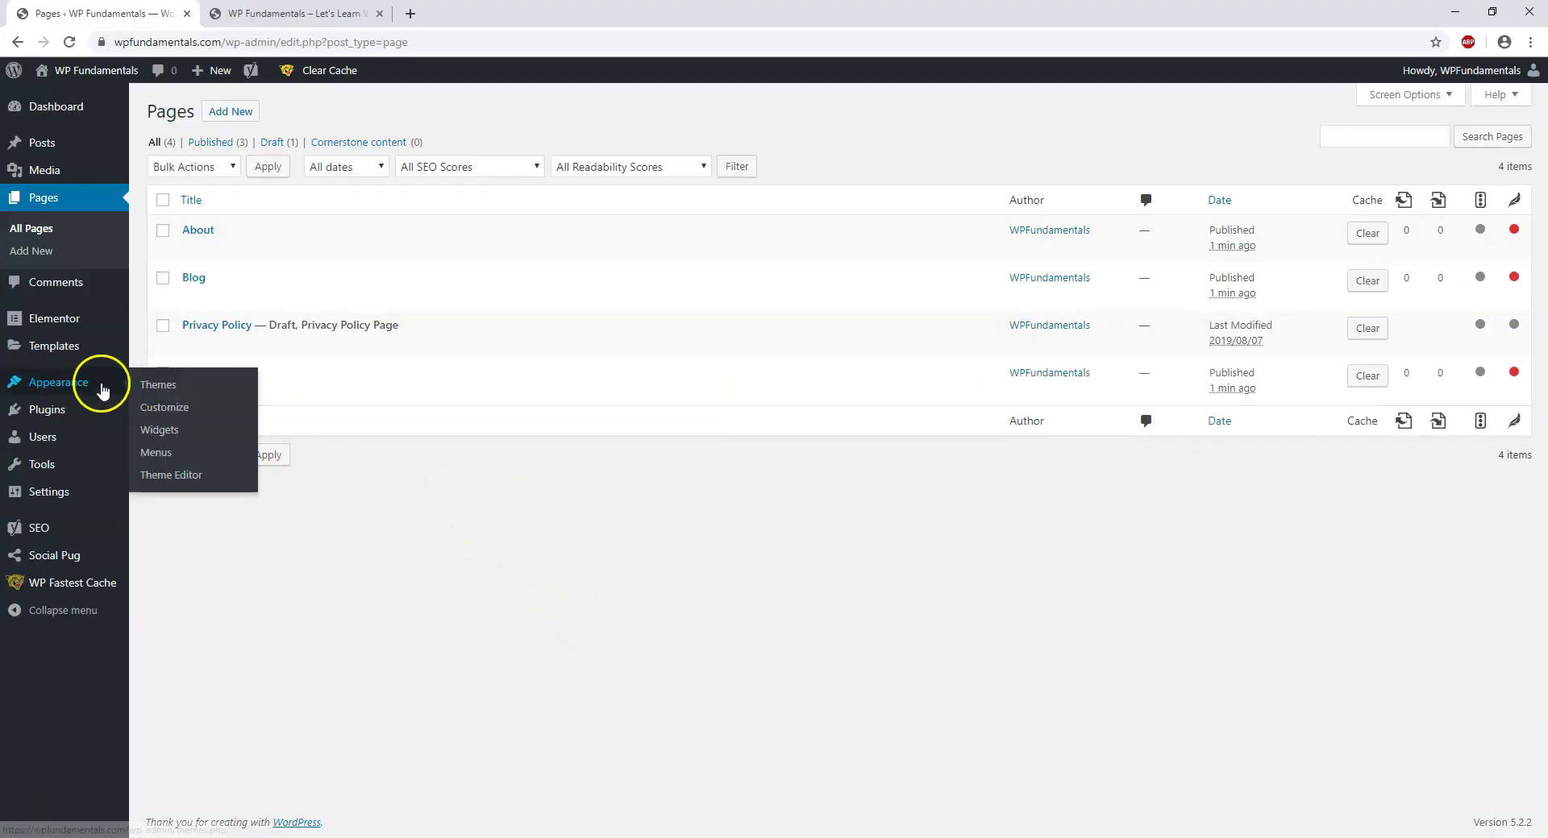
click(166, 453)
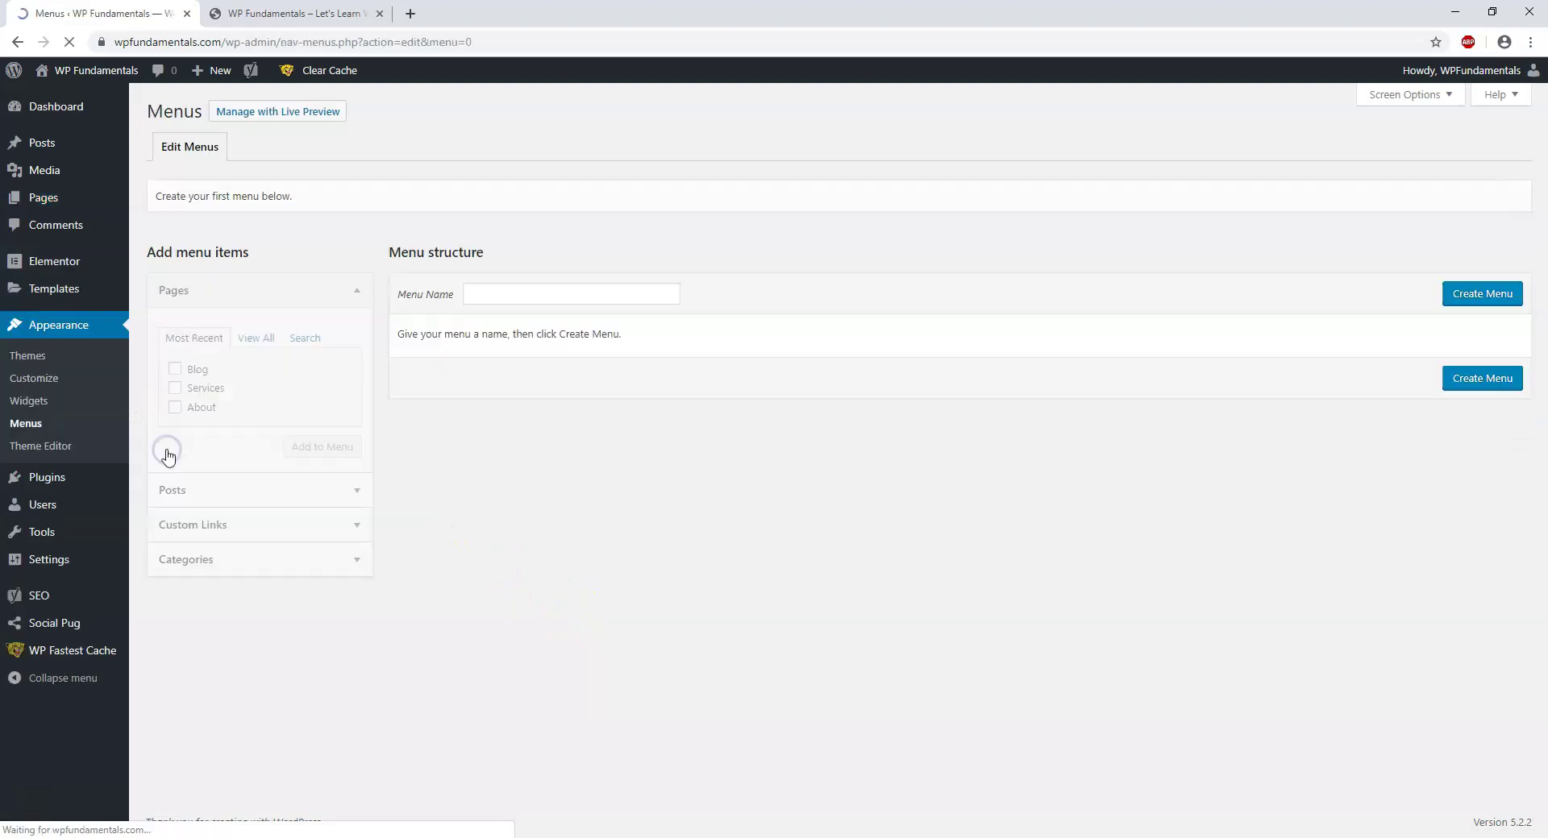
click(498, 297)
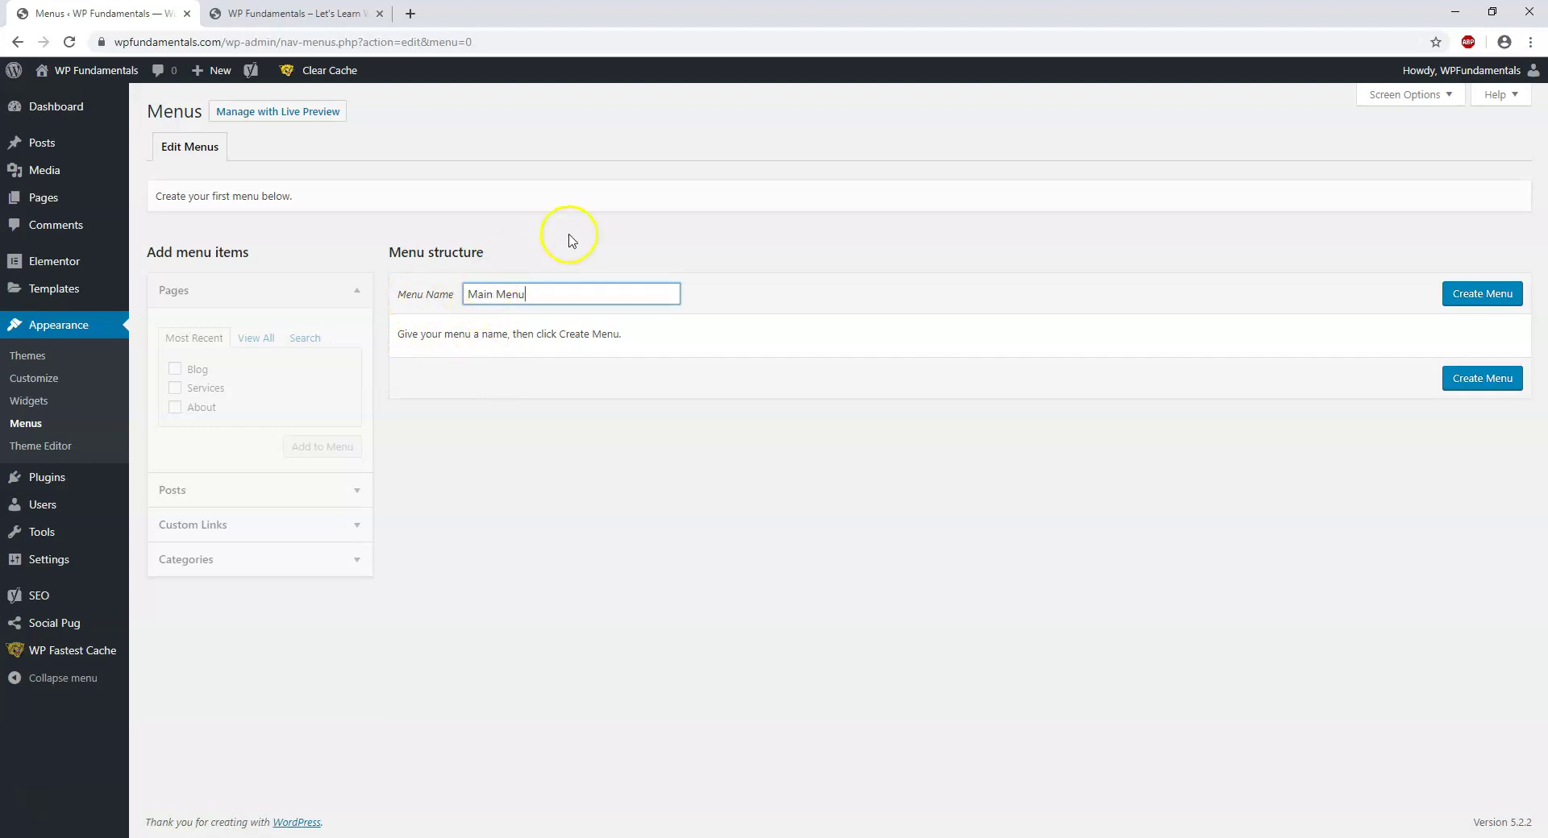
click(1469, 295)
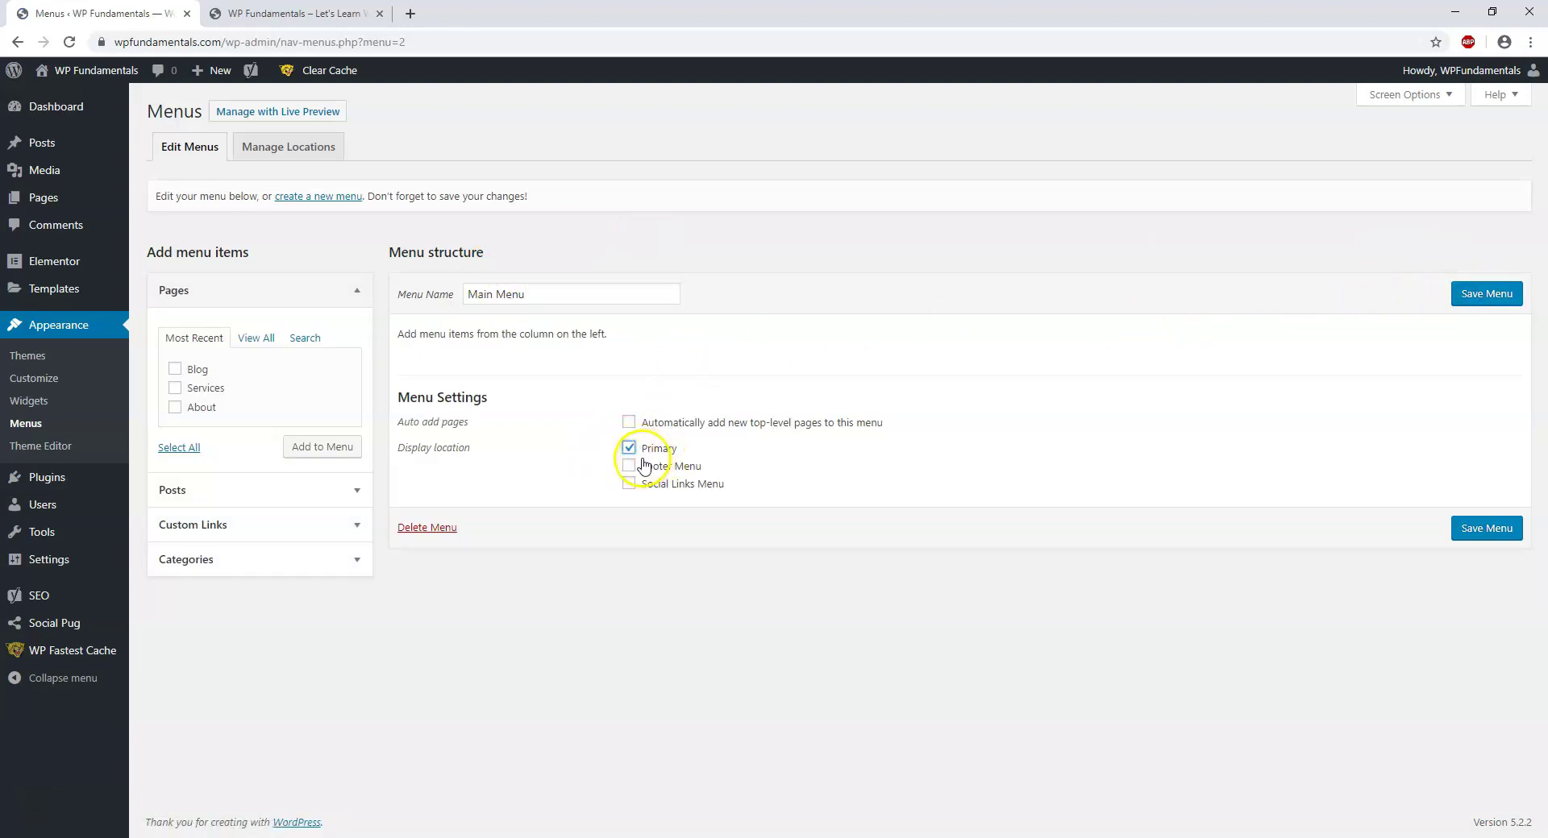
click(175, 372)
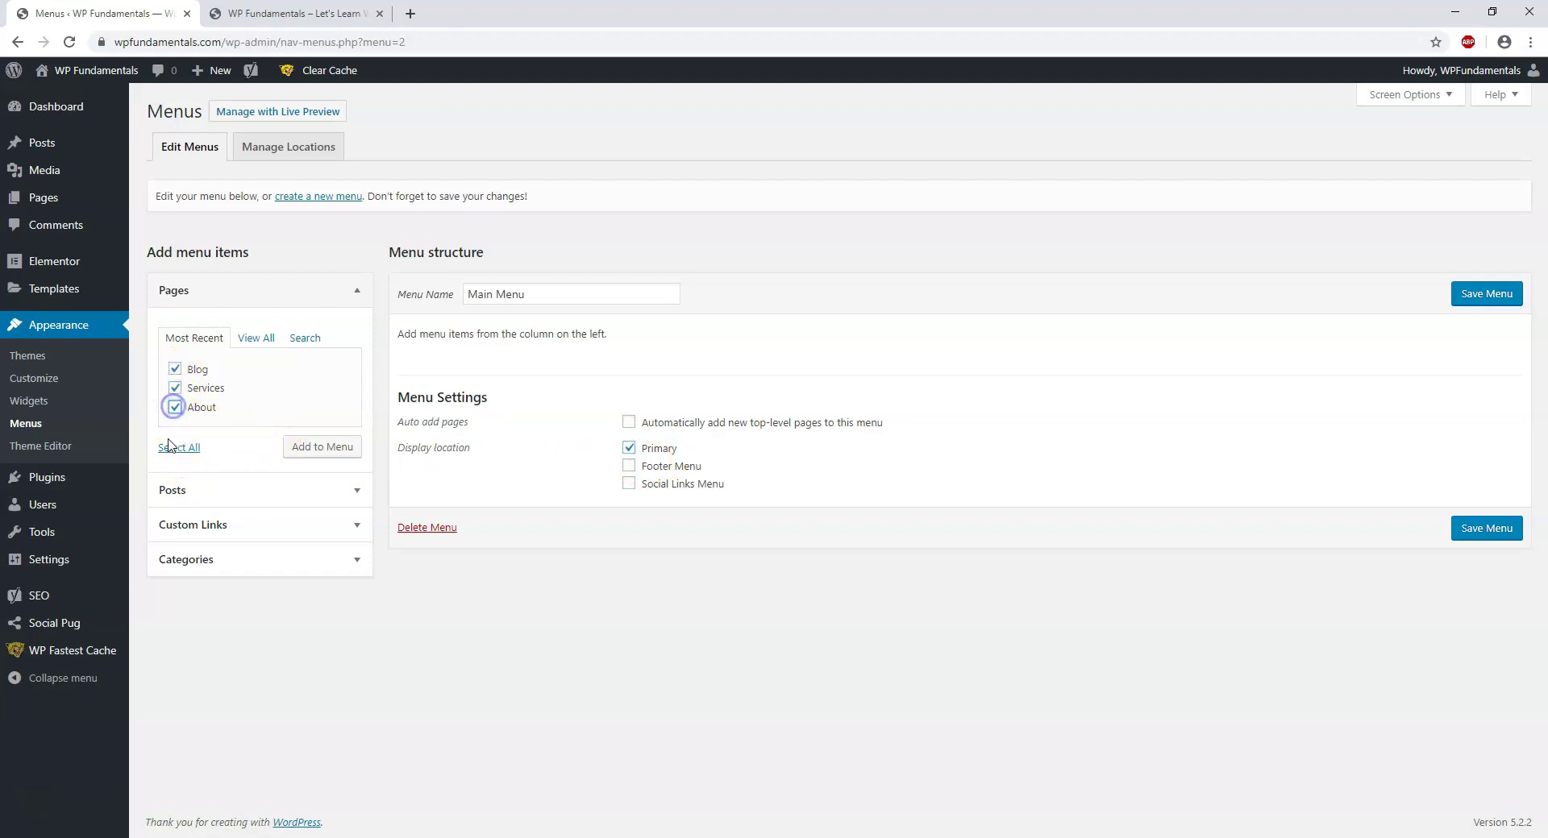
click(316, 449)
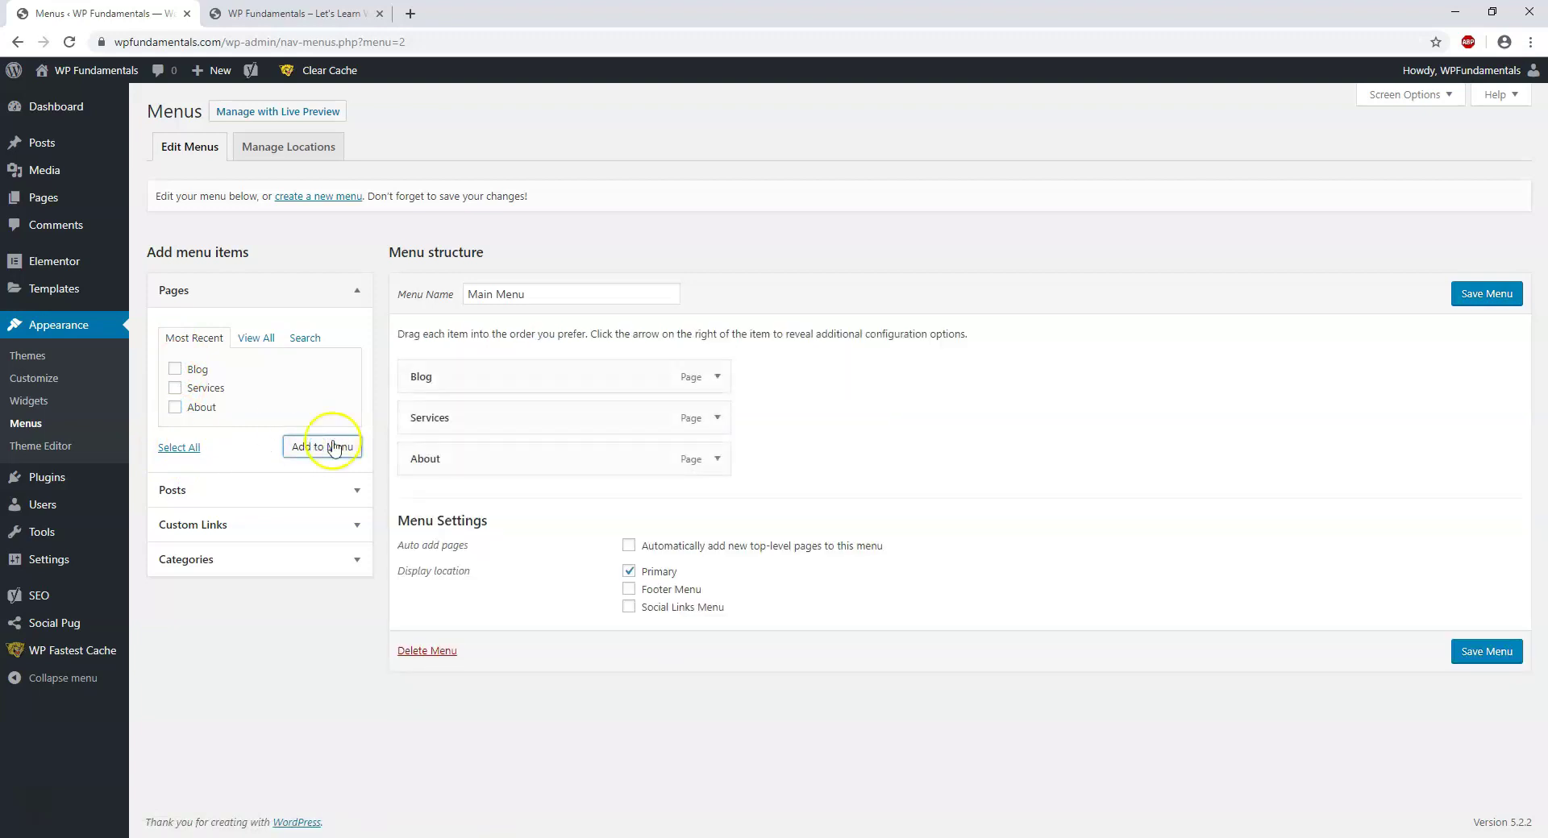
Step: Arrange the menu so About, Services and Blog are top-level items, in that order
drag(479, 469, 470, 387)
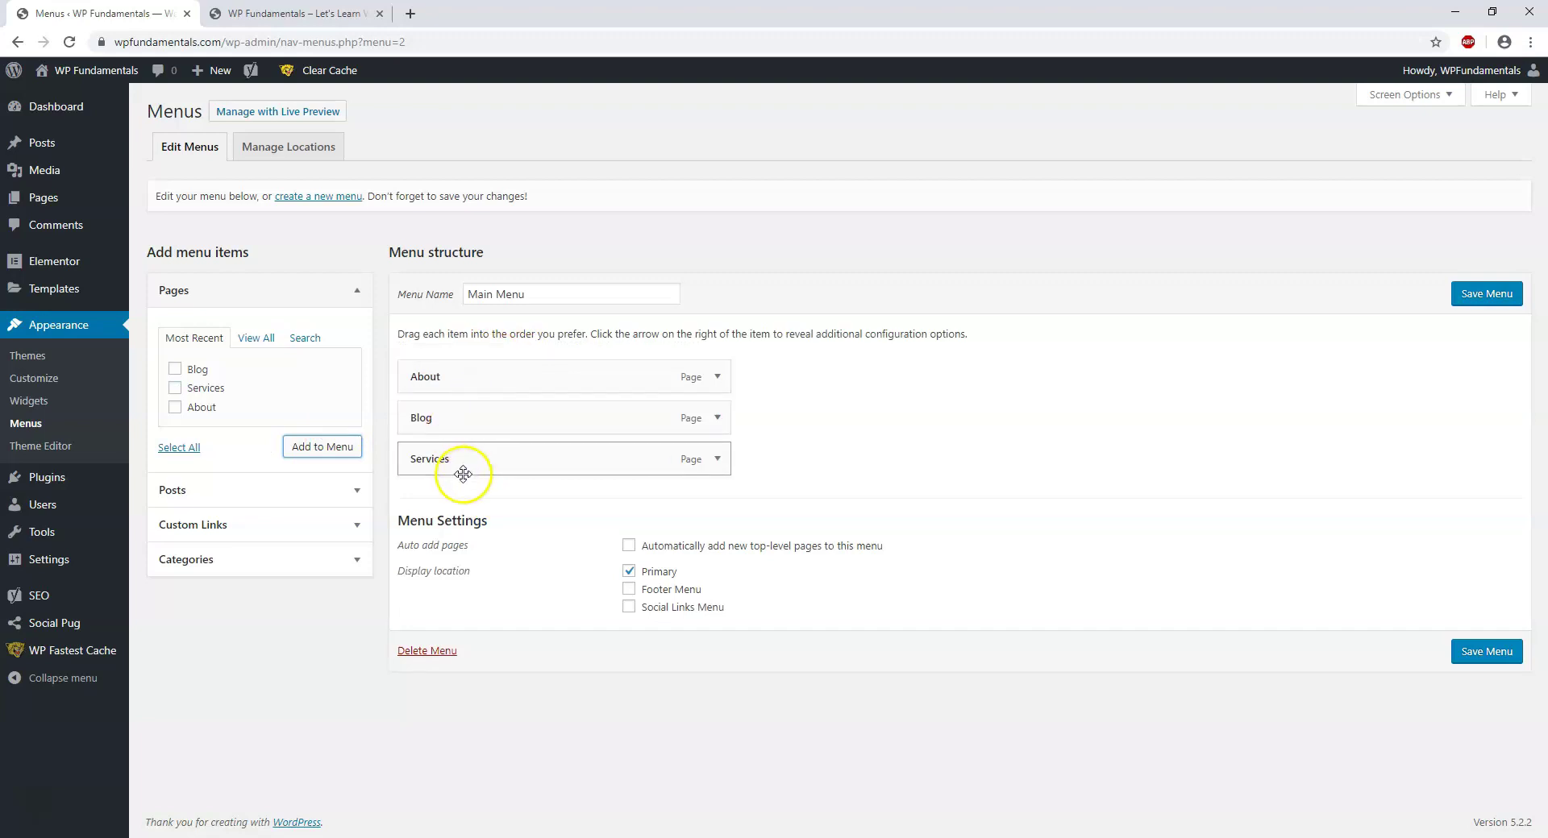
drag(443, 465, 453, 407)
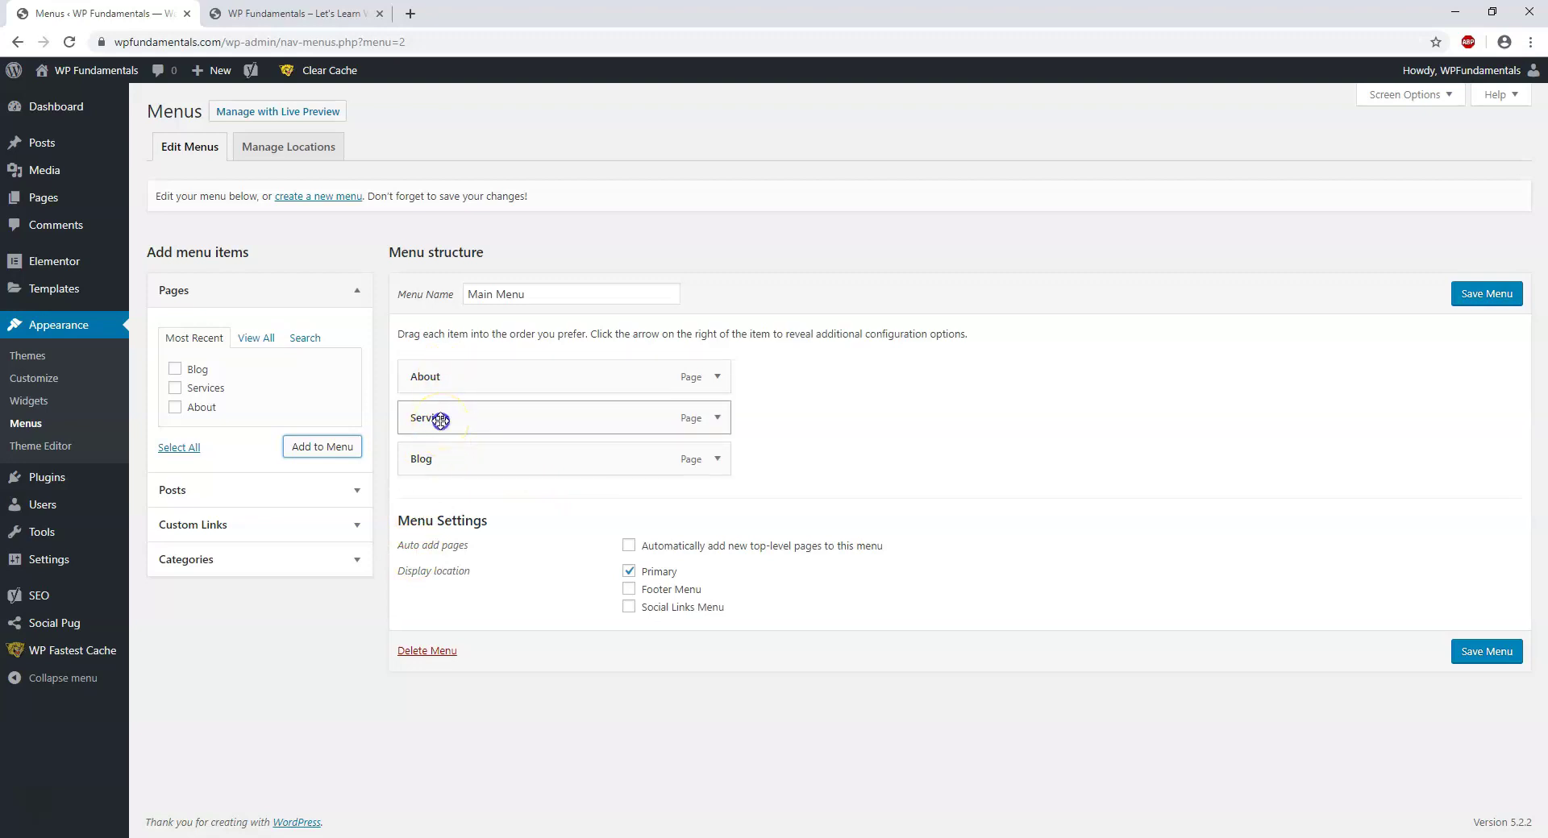
drag(440, 421, 485, 419)
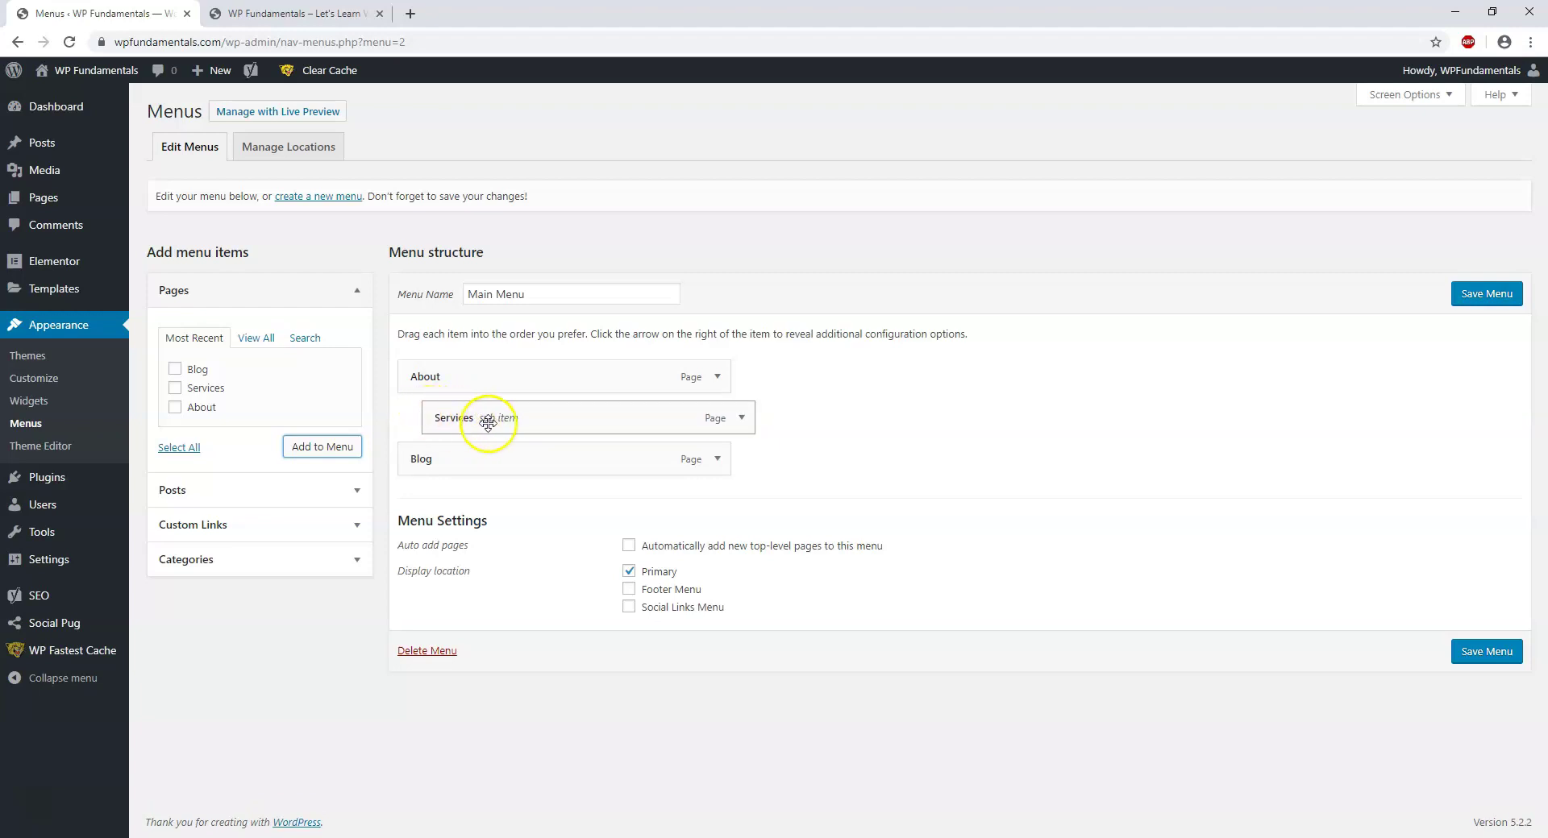
drag(454, 418, 440, 460)
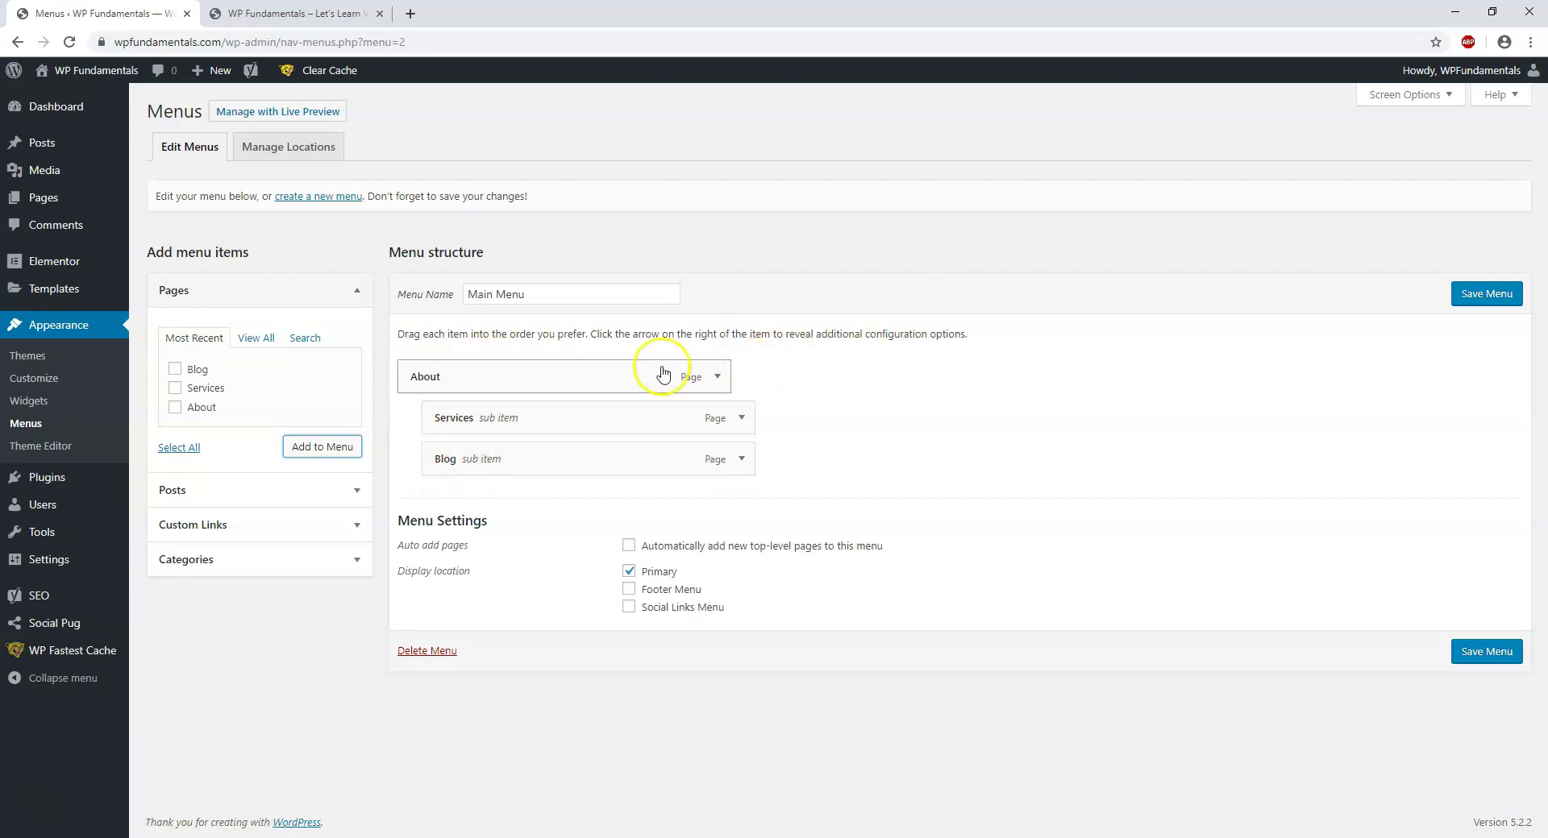
drag(533, 413, 467, 453)
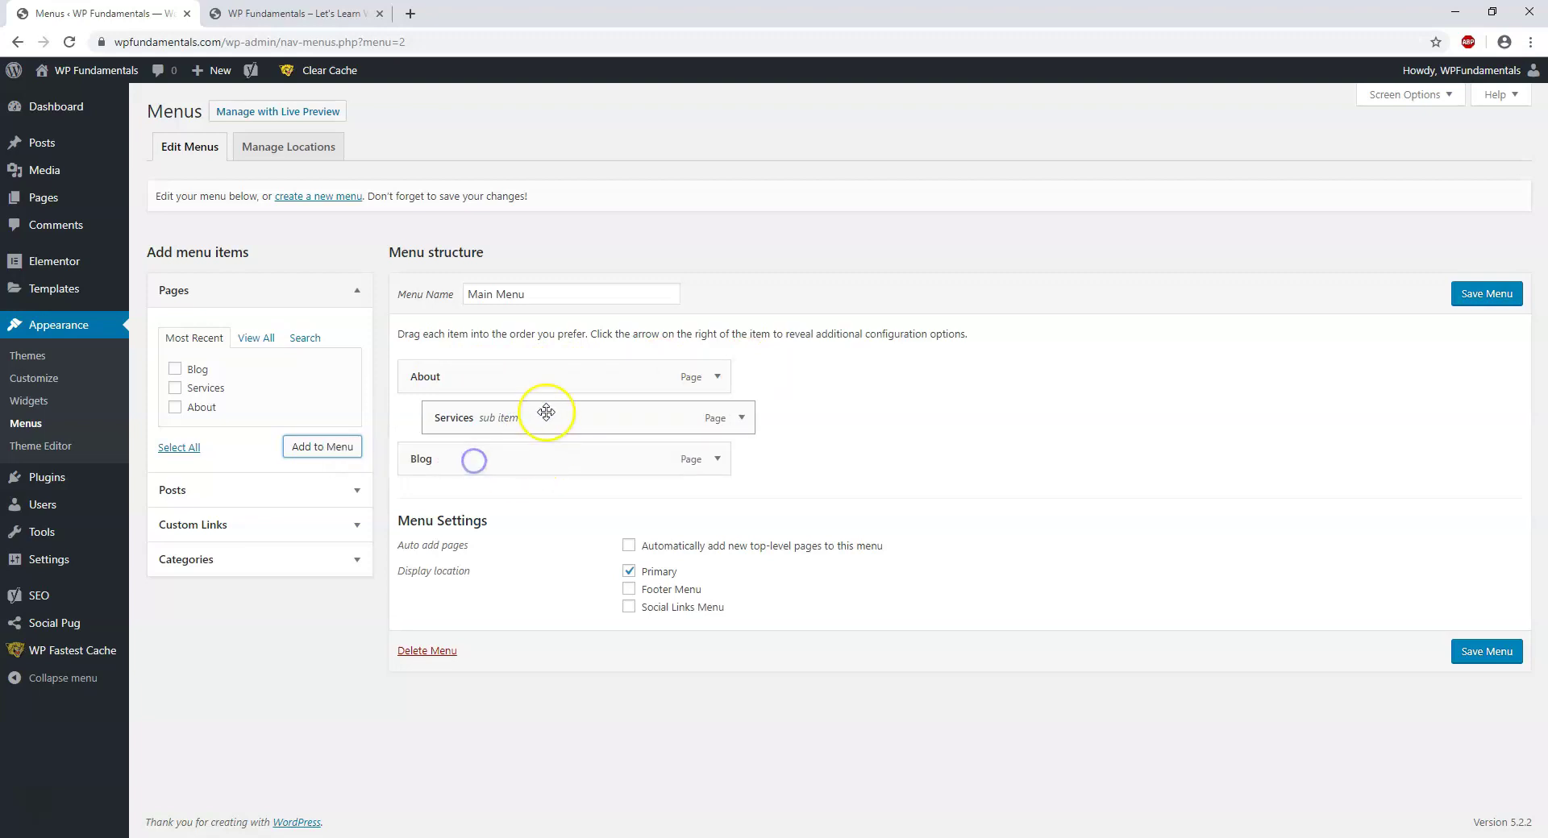
drag(542, 414, 477, 414)
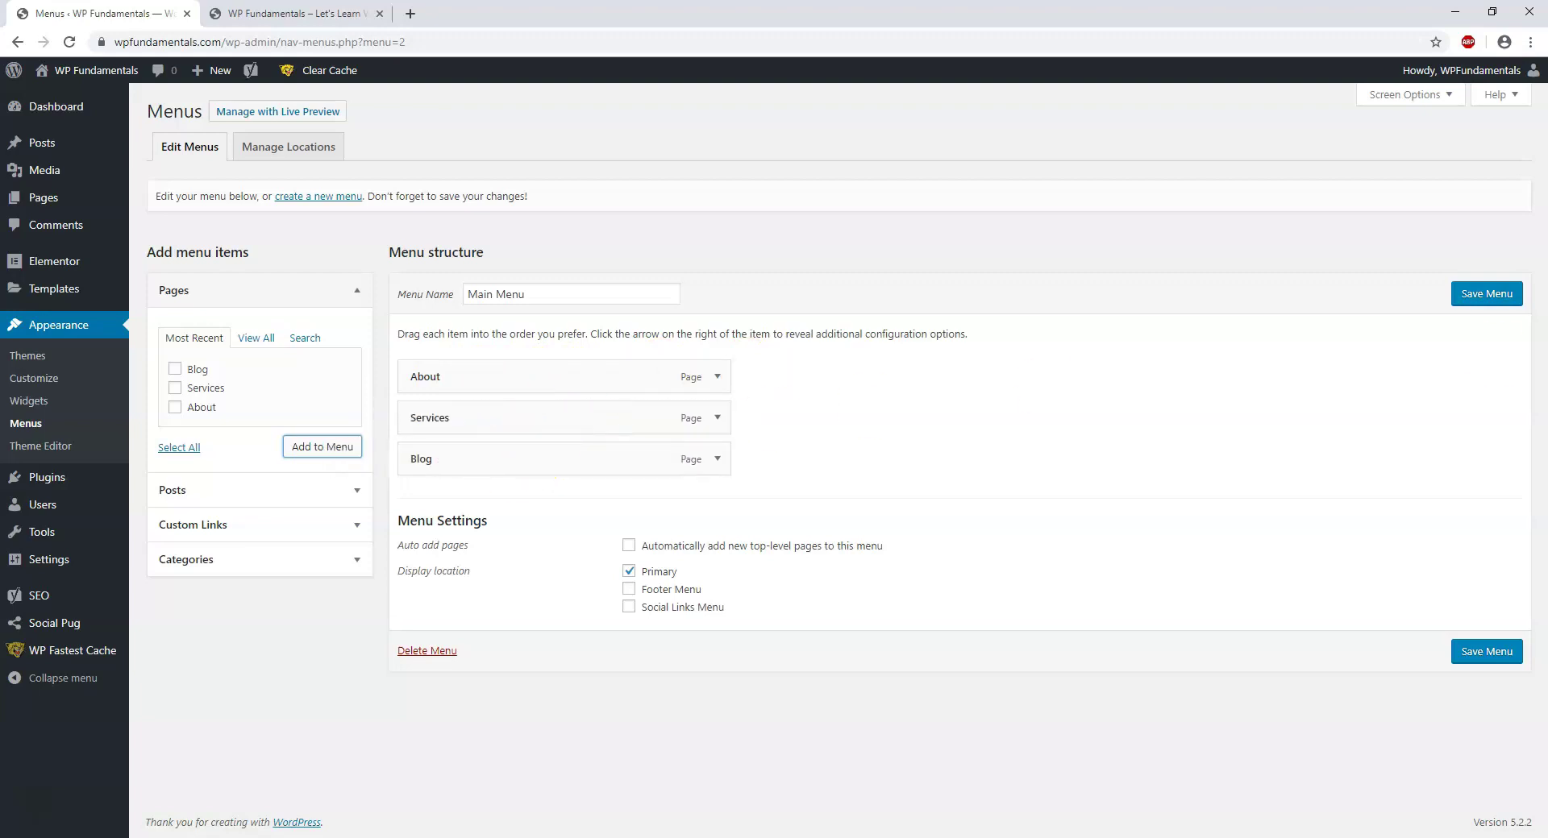
Step: Save the Main Menu and reload the live site to verify the new navigation
click(1469, 297)
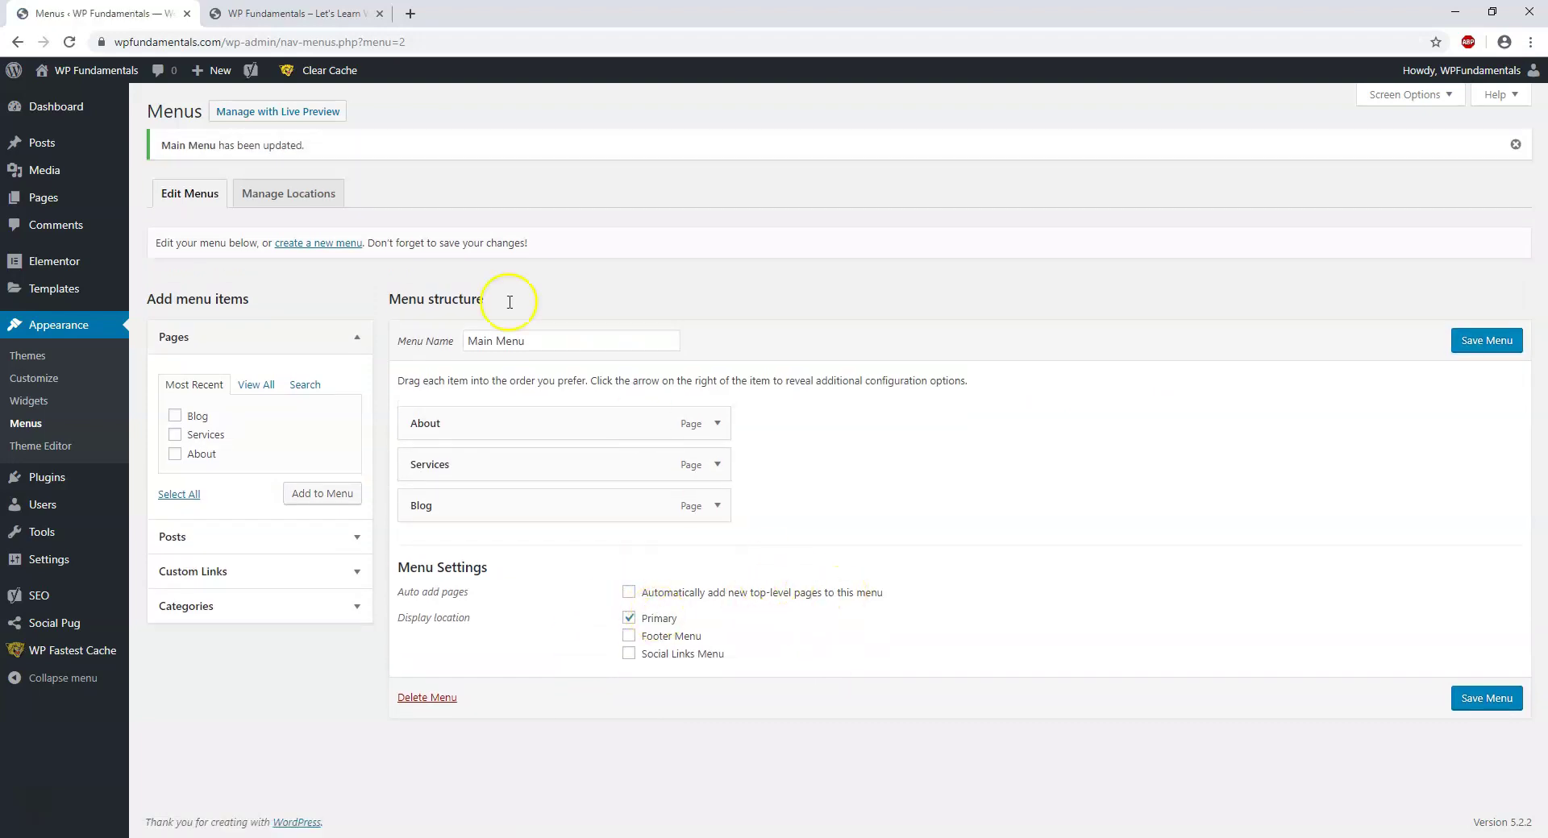
click(239, 10)
click(70, 42)
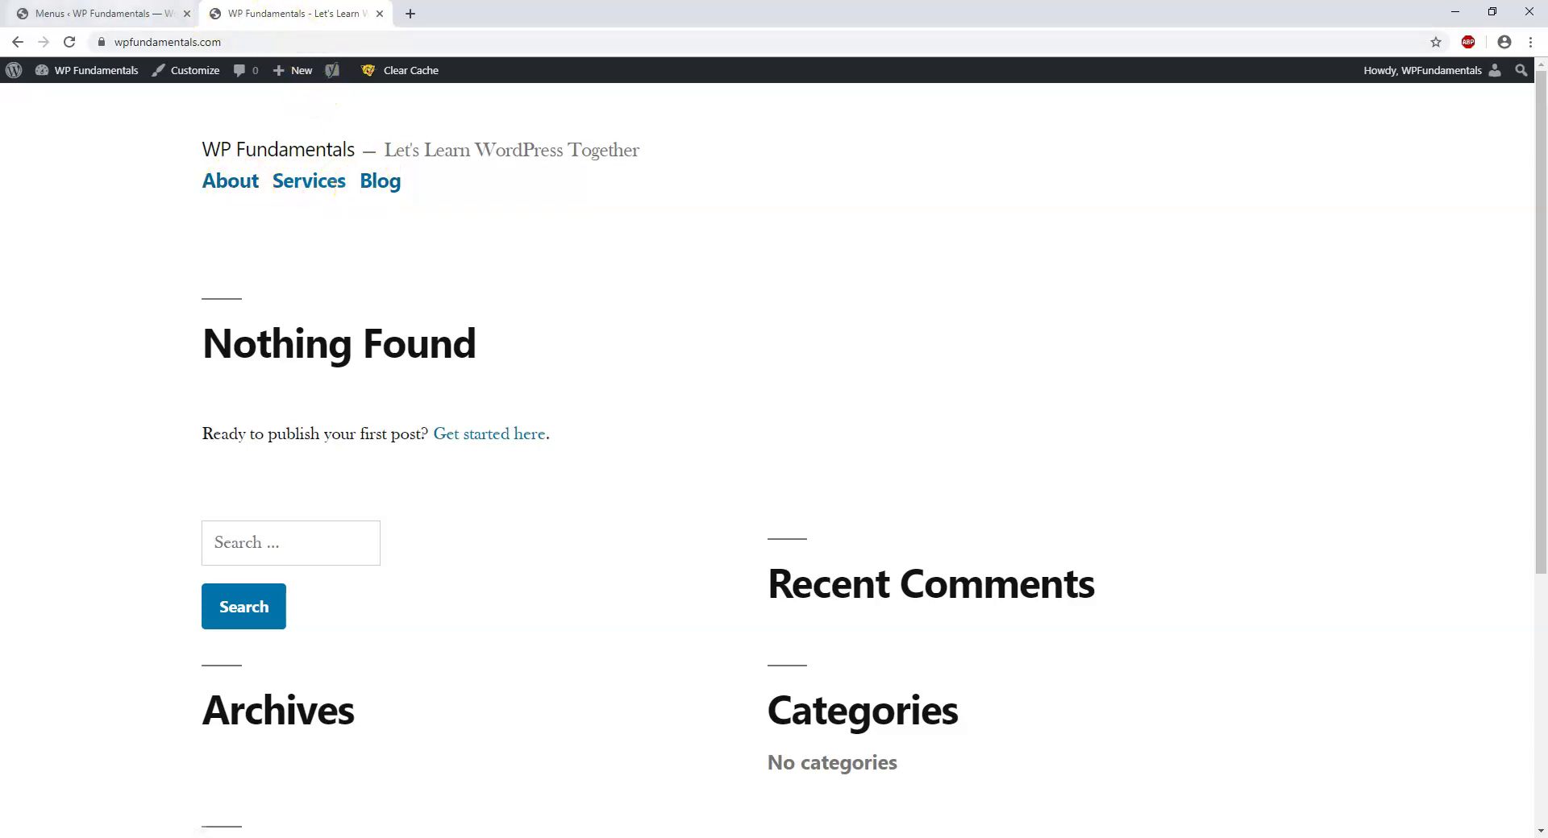
click(105, 12)
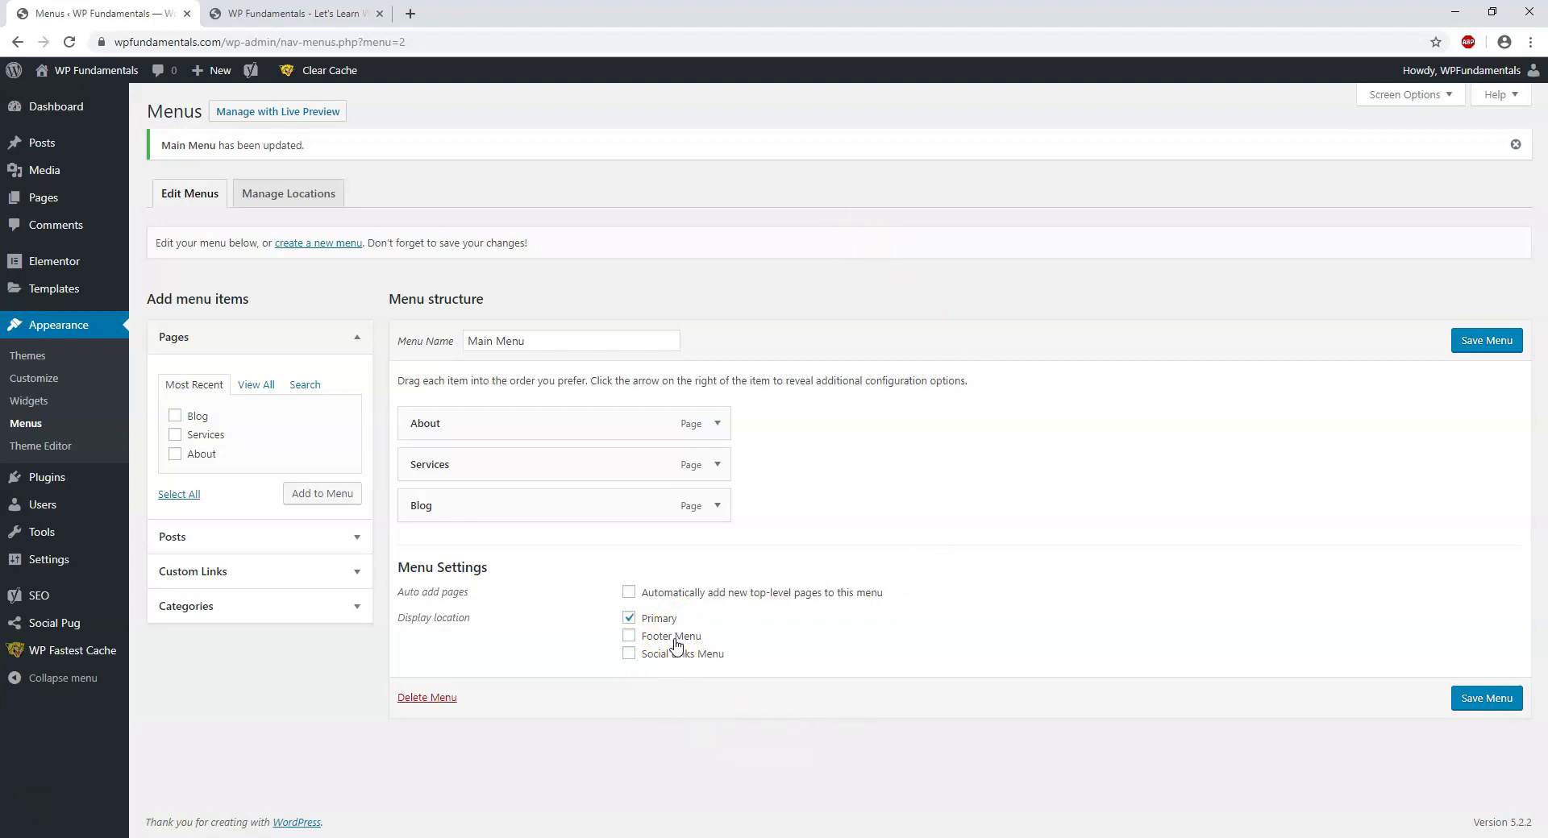
click(218, 11)
scroll(763, 580, down, 5)
scroll(743, 604, up, 1)
scroll(728, 633, down, 1)
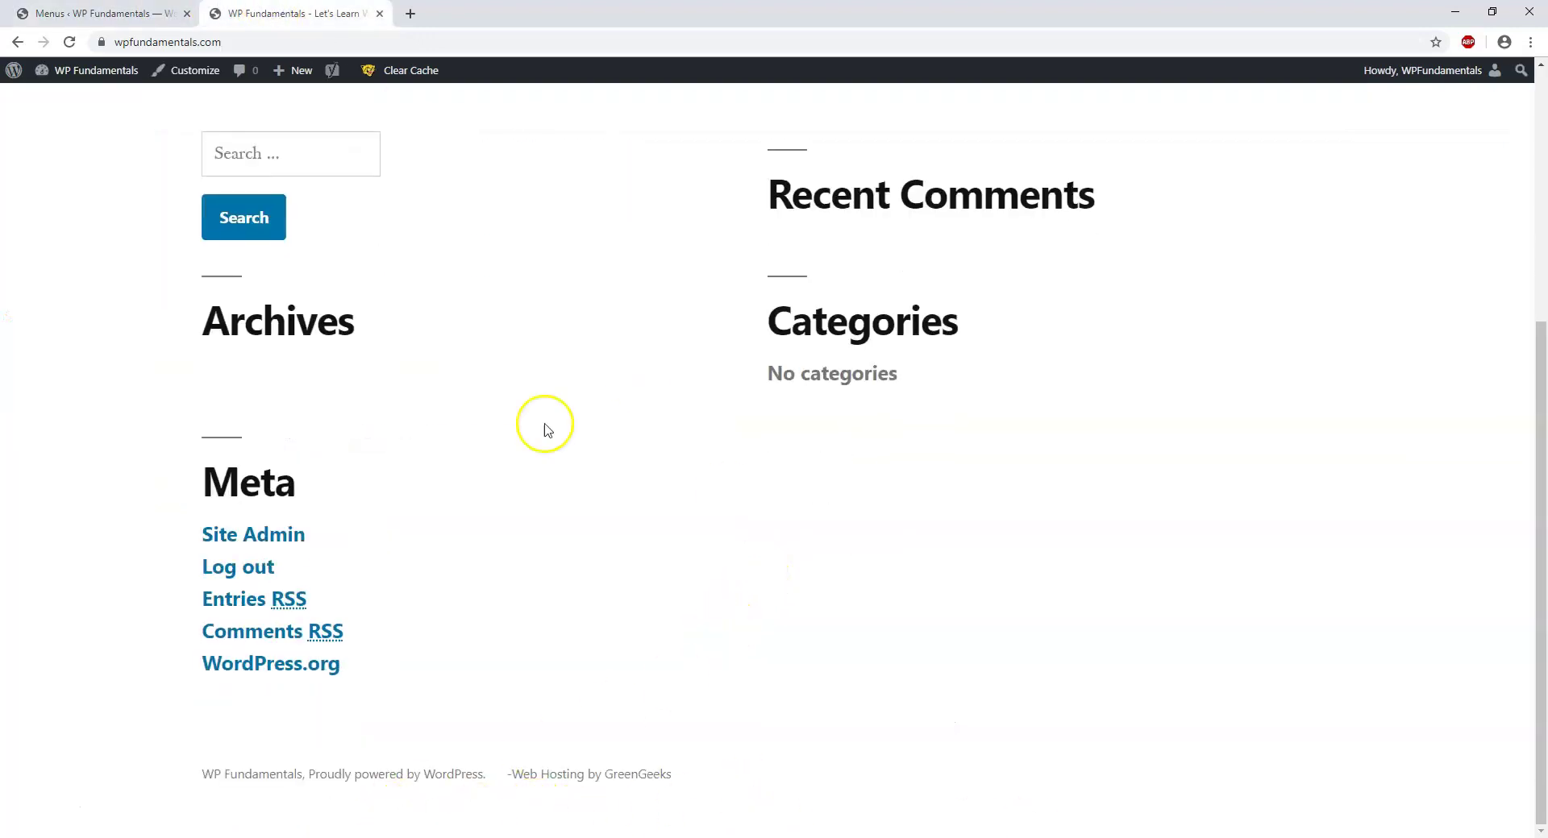
click(149, 13)
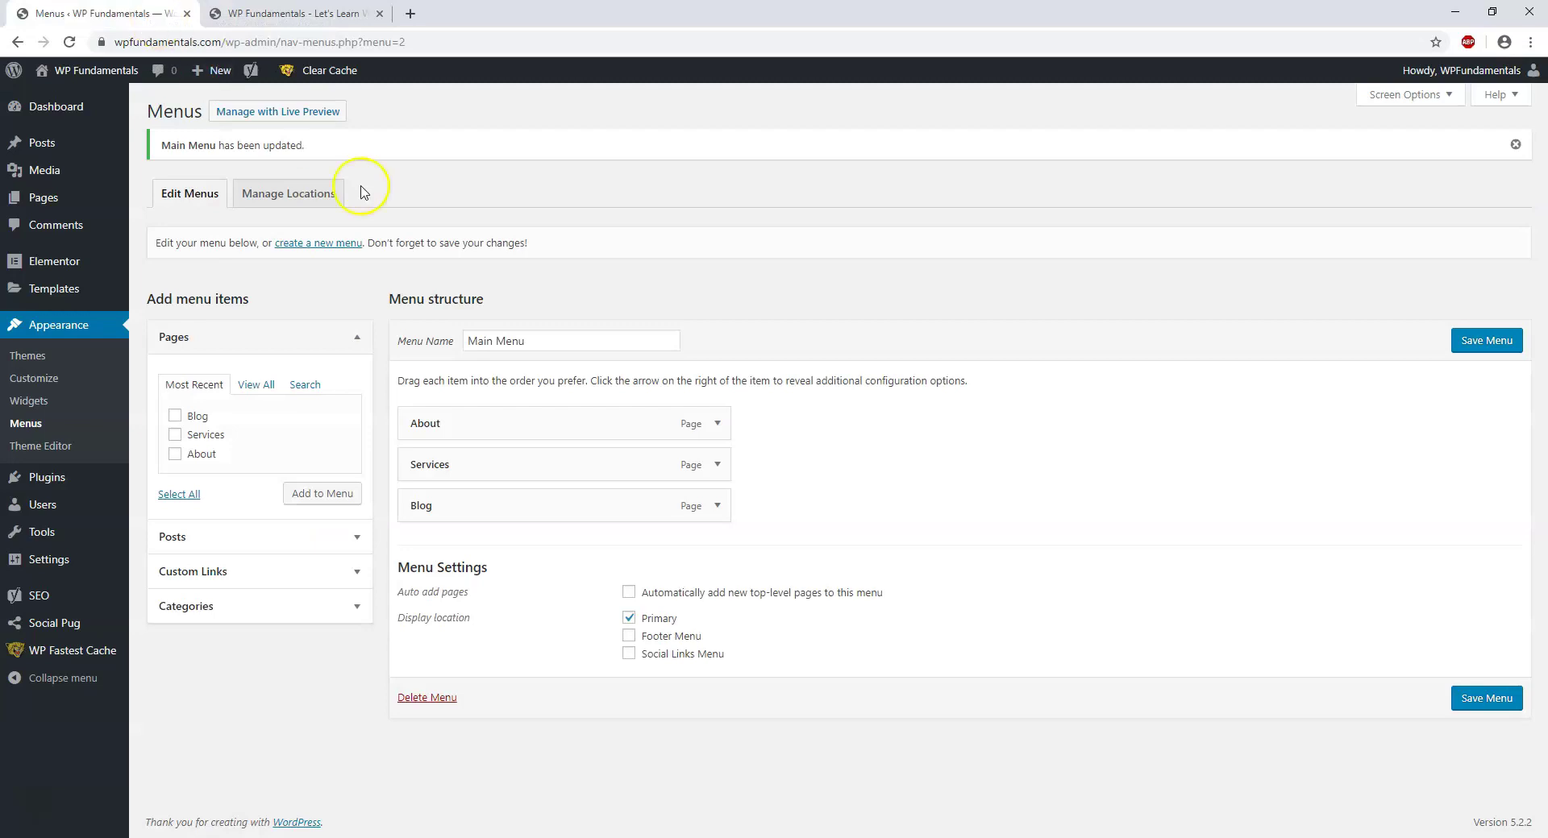
Step: Open Reading Settings and reload the live site's front page for comparison
mouse_move(66, 574)
click(158, 607)
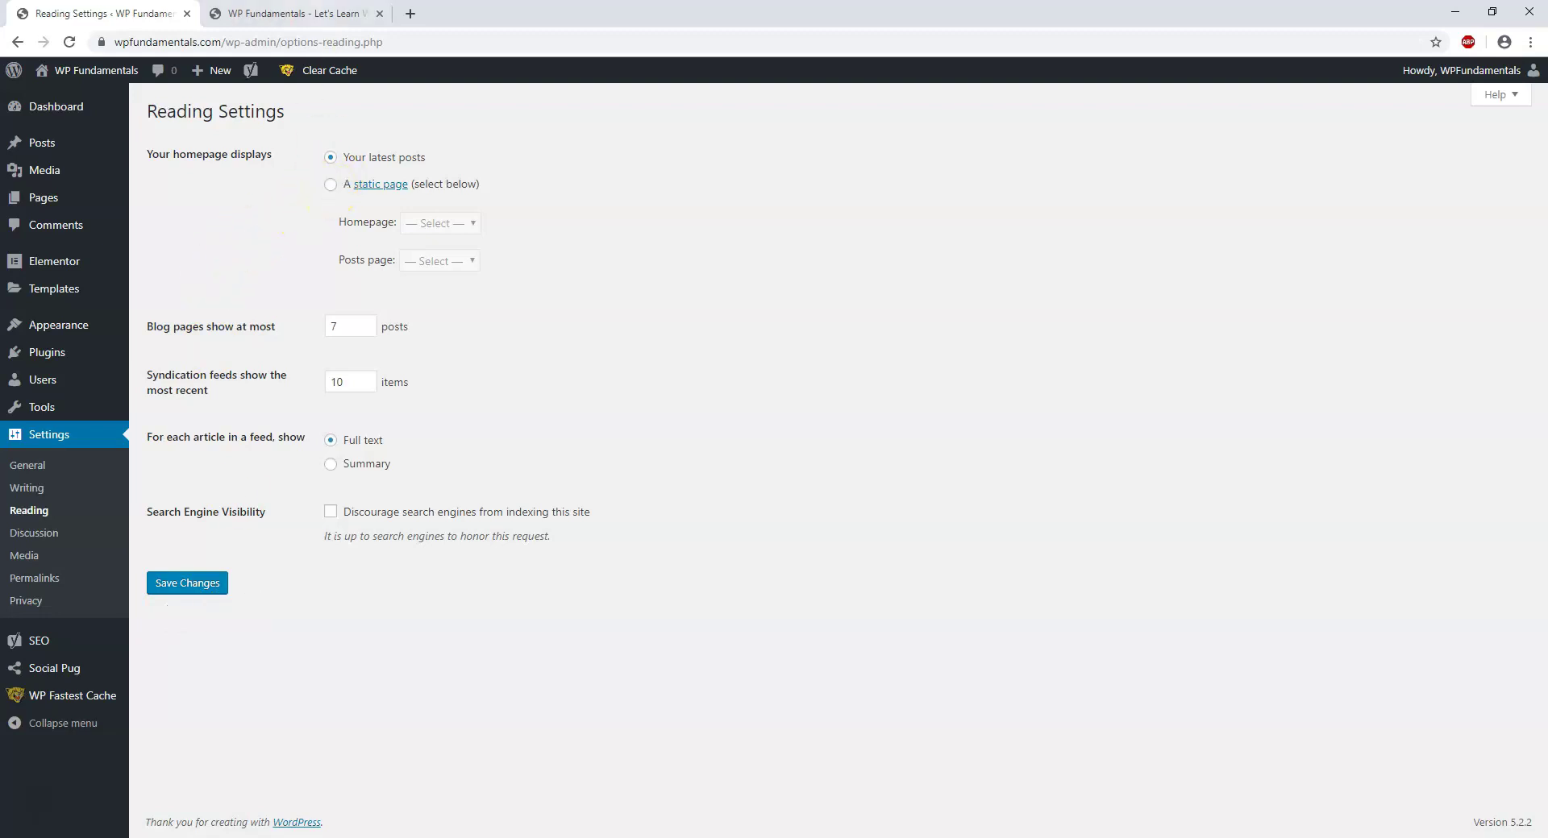
key(ctrl+Tab)
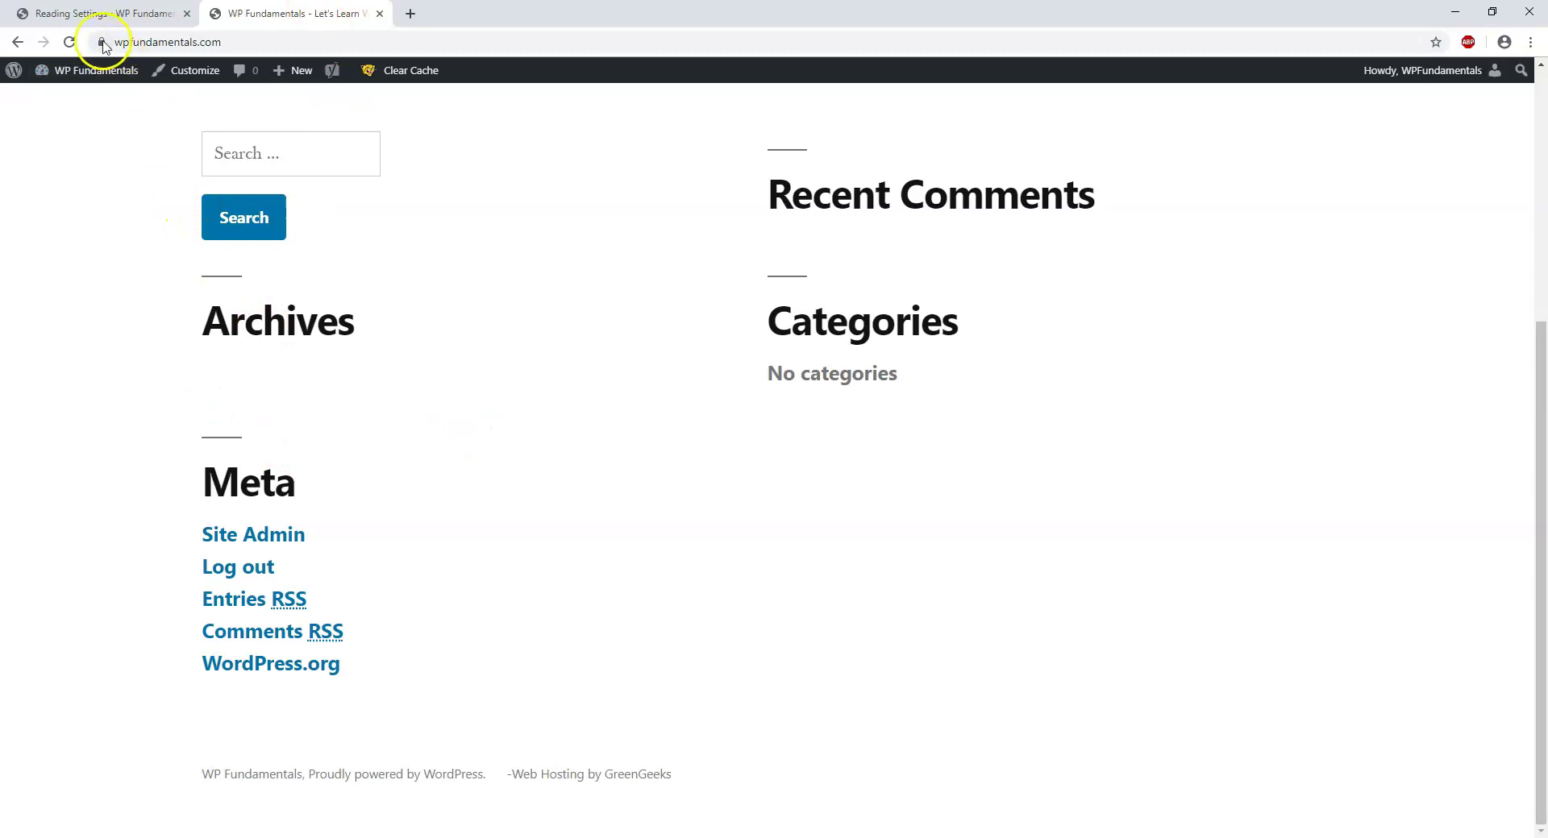
click(88, 64)
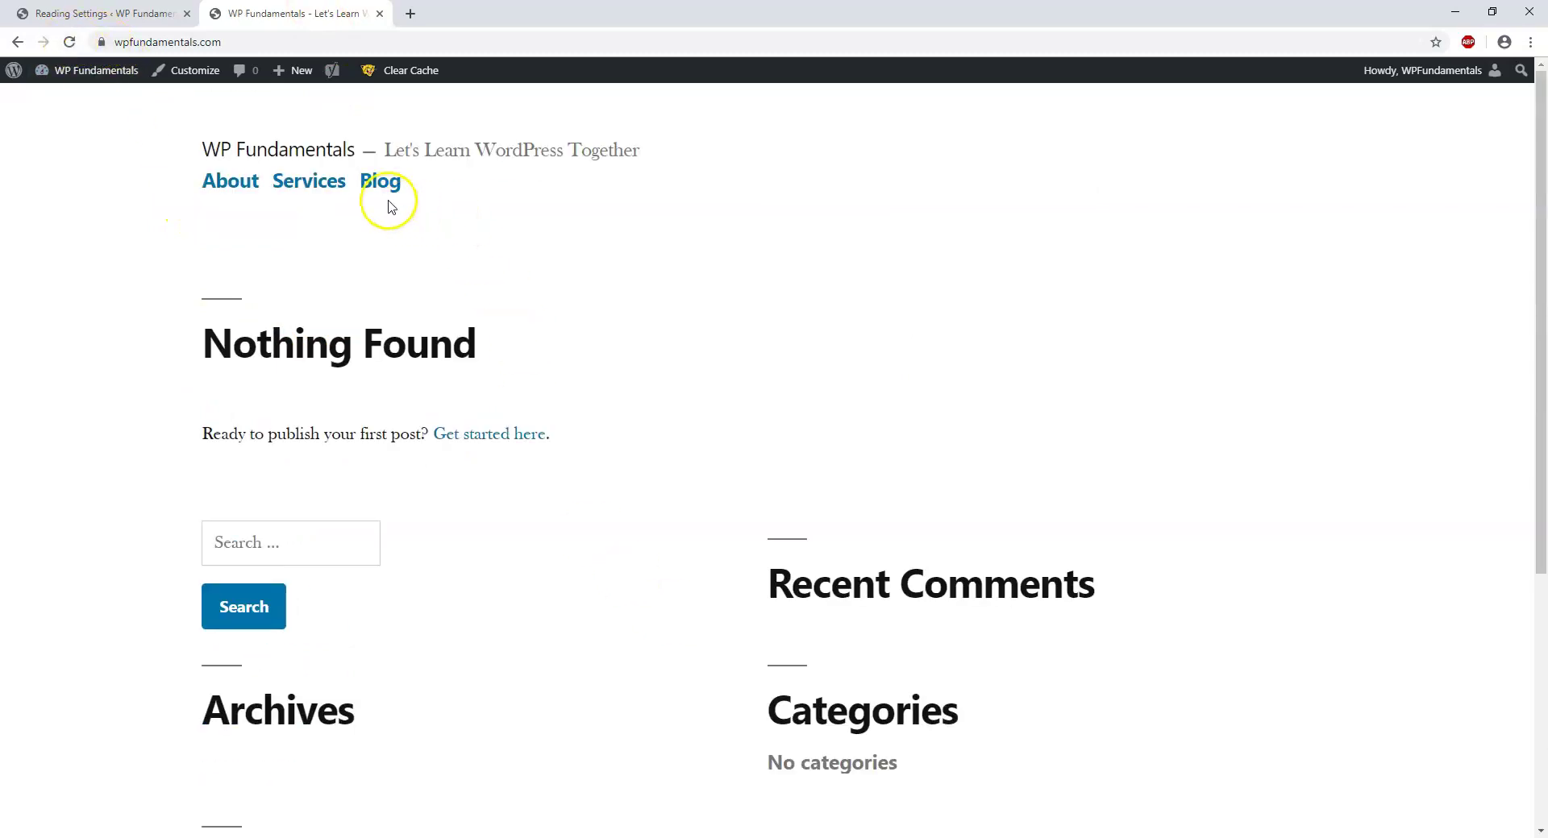
key(ctrl+shift+Tab)
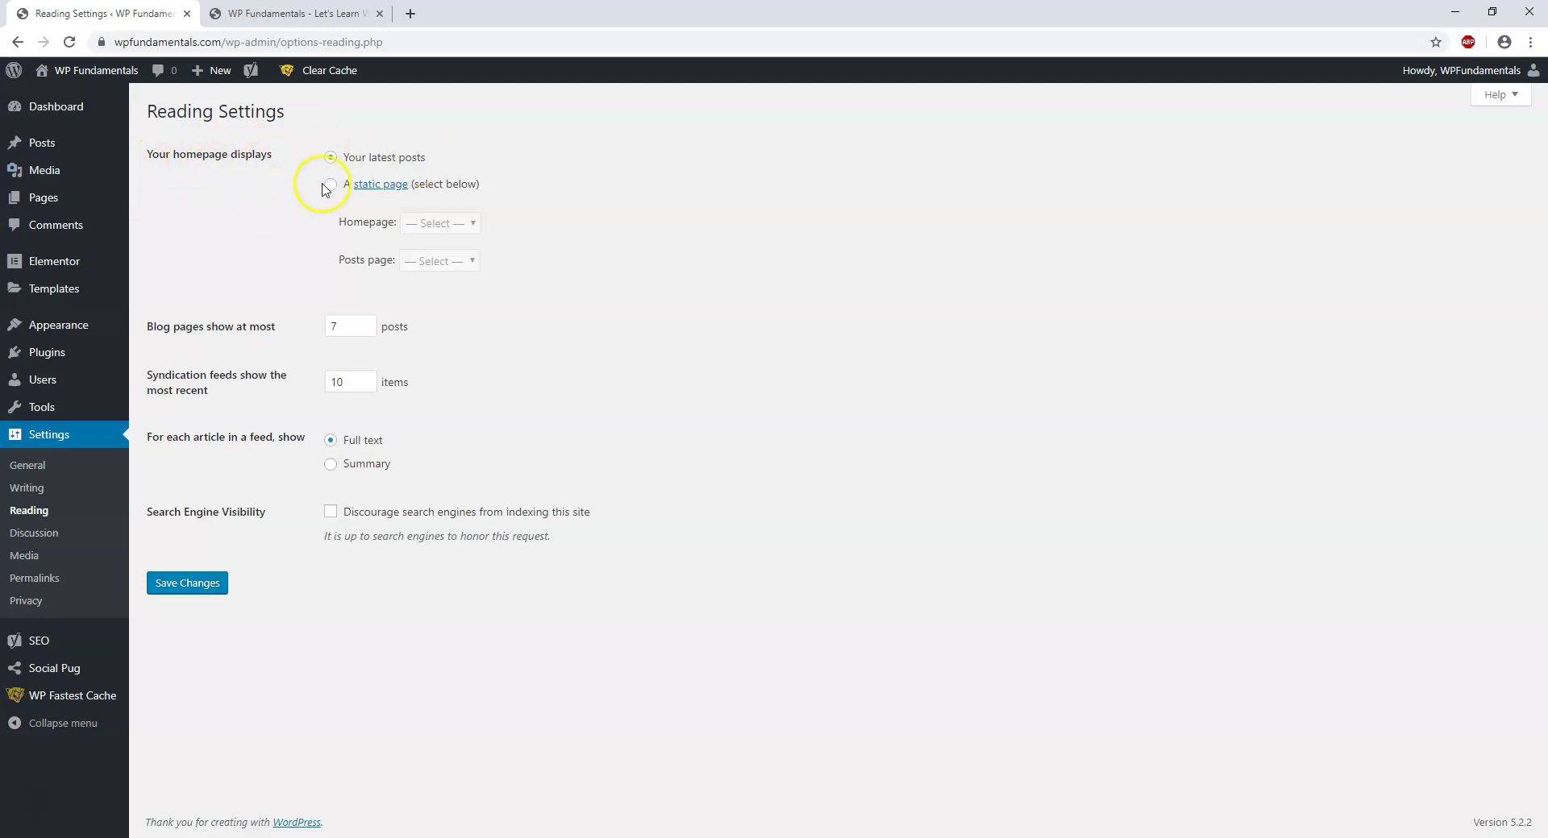
Step: Set a static homepage of About with Blog as the posts page, and save
click(444, 220)
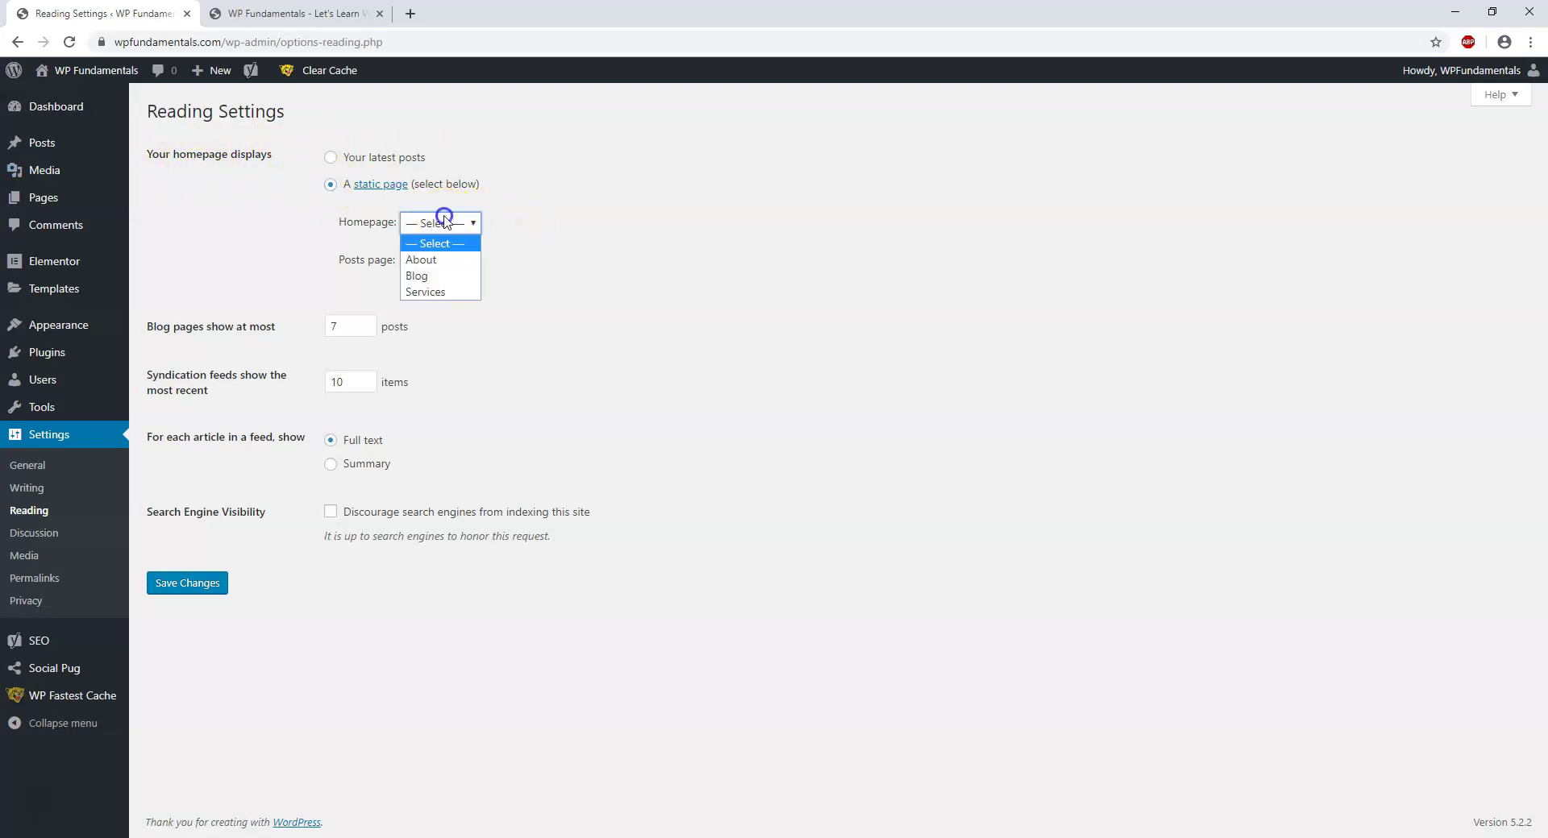
click(447, 259)
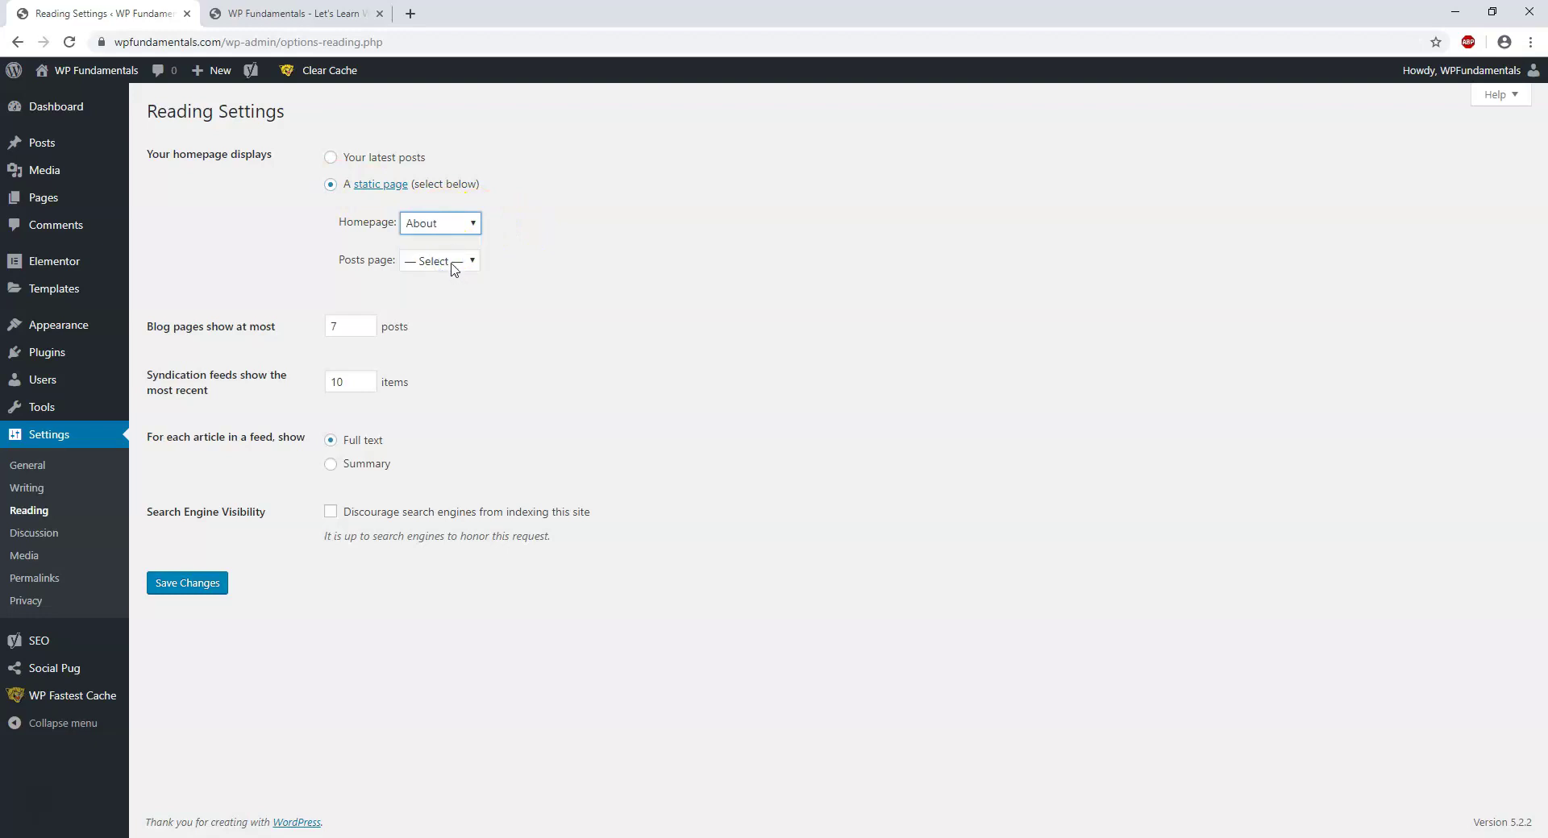
click(454, 266)
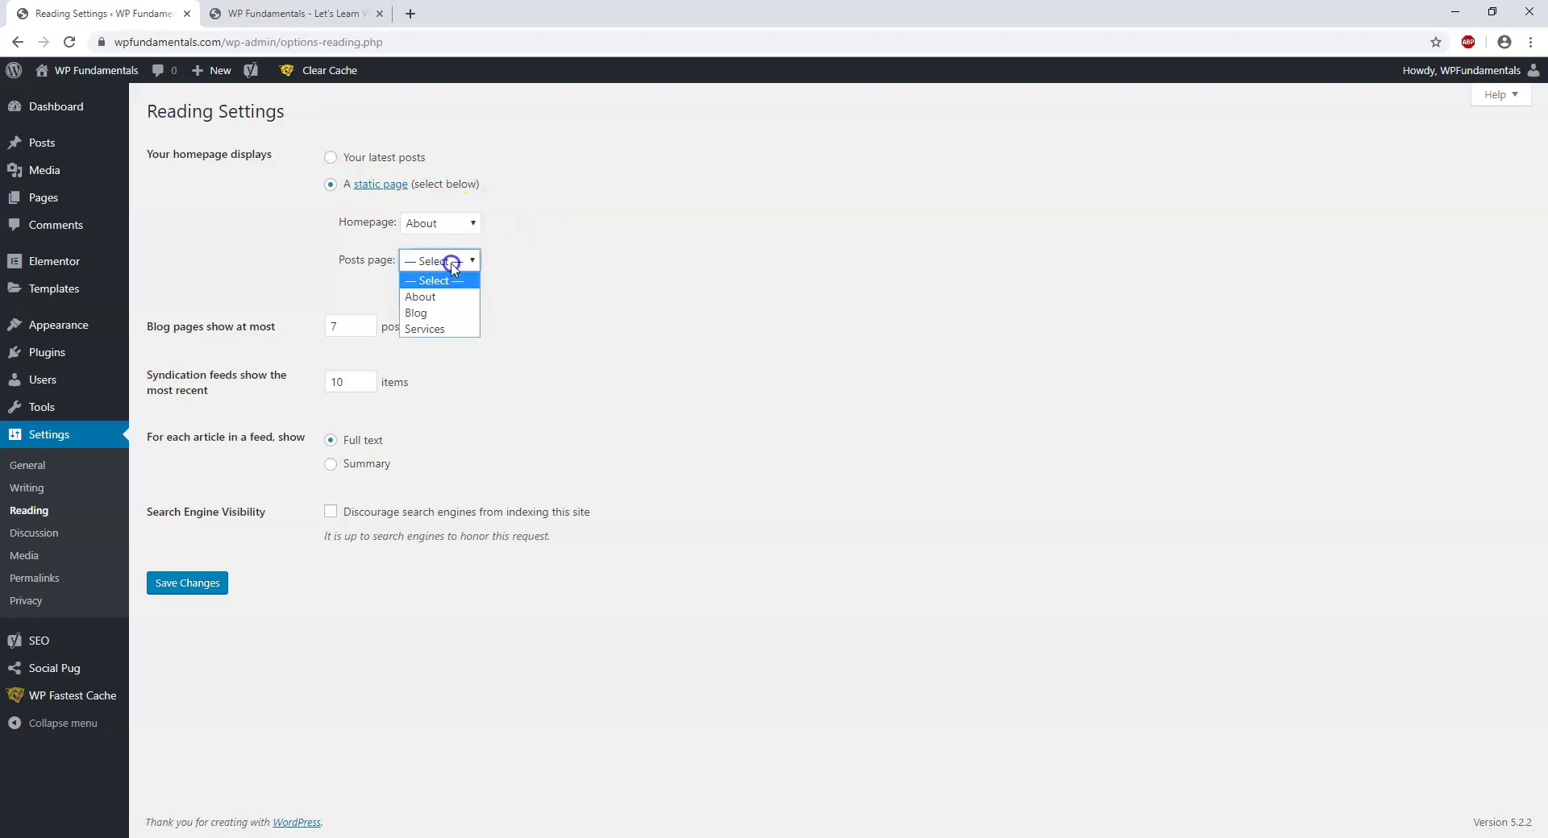
click(441, 314)
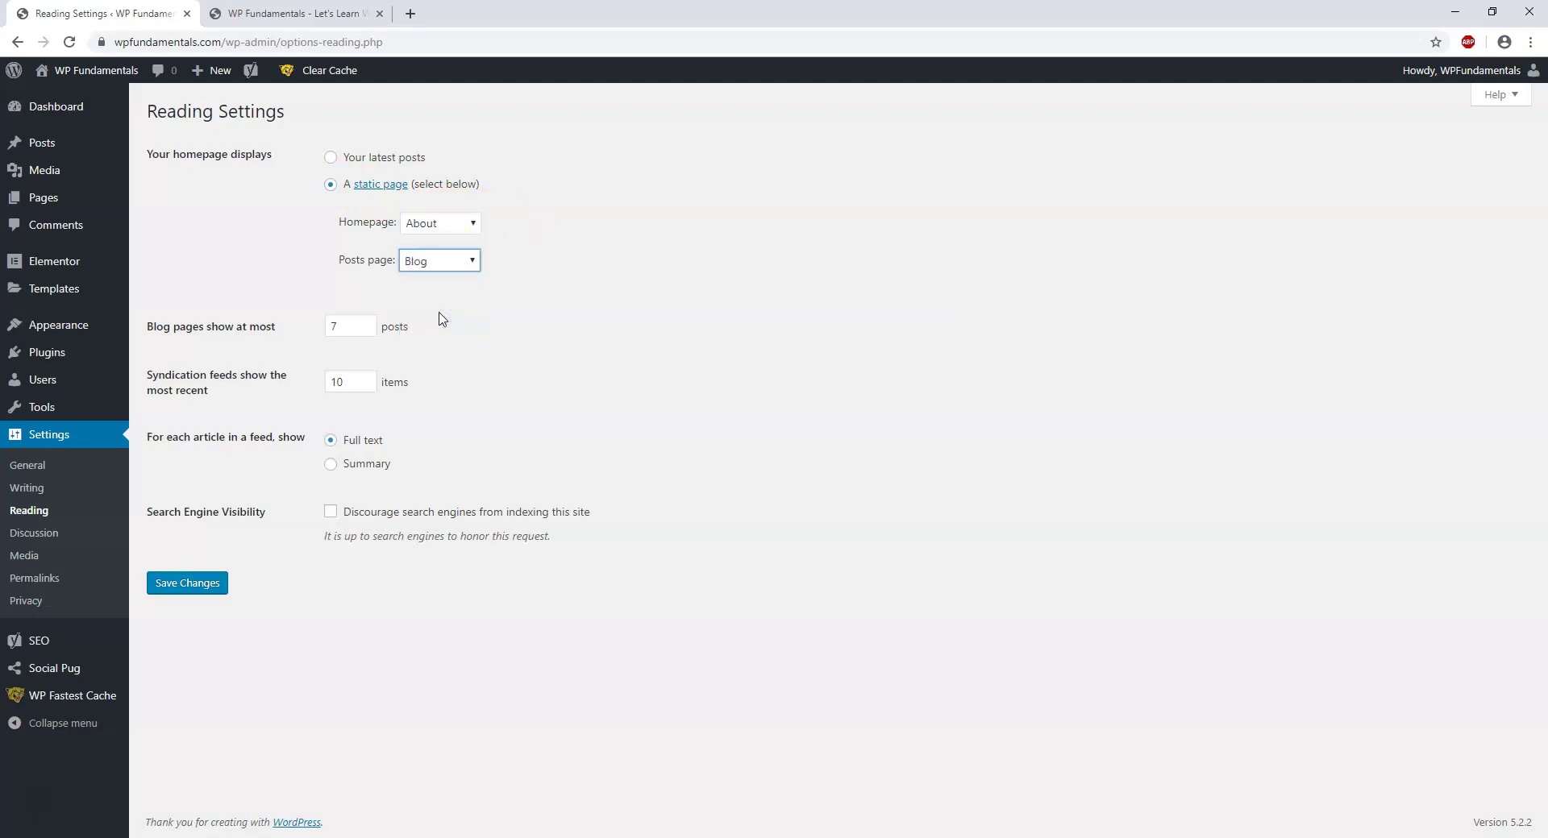
click(194, 583)
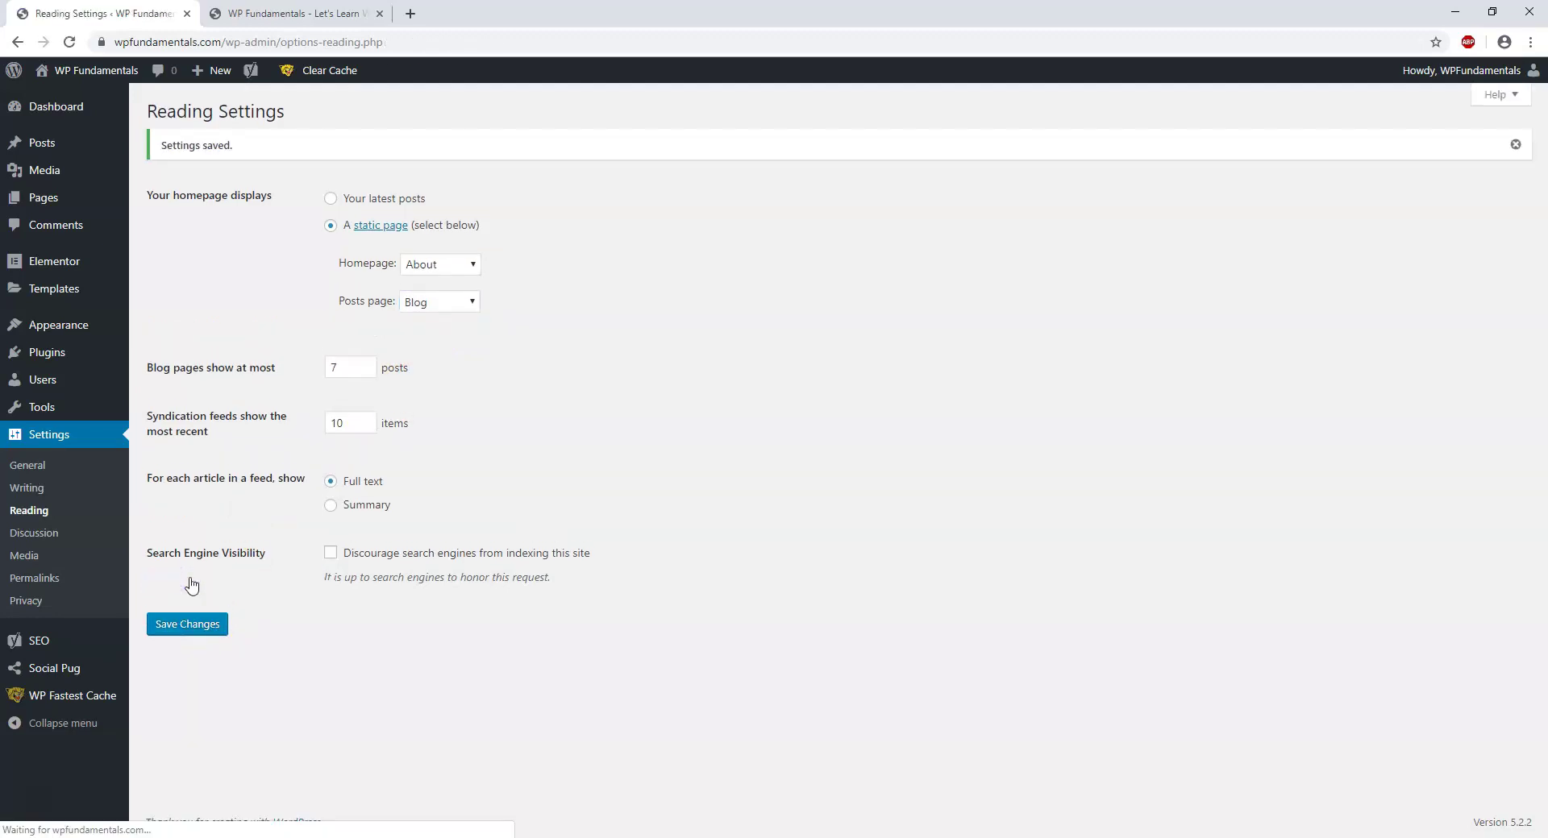
key(ctrl+Tab)
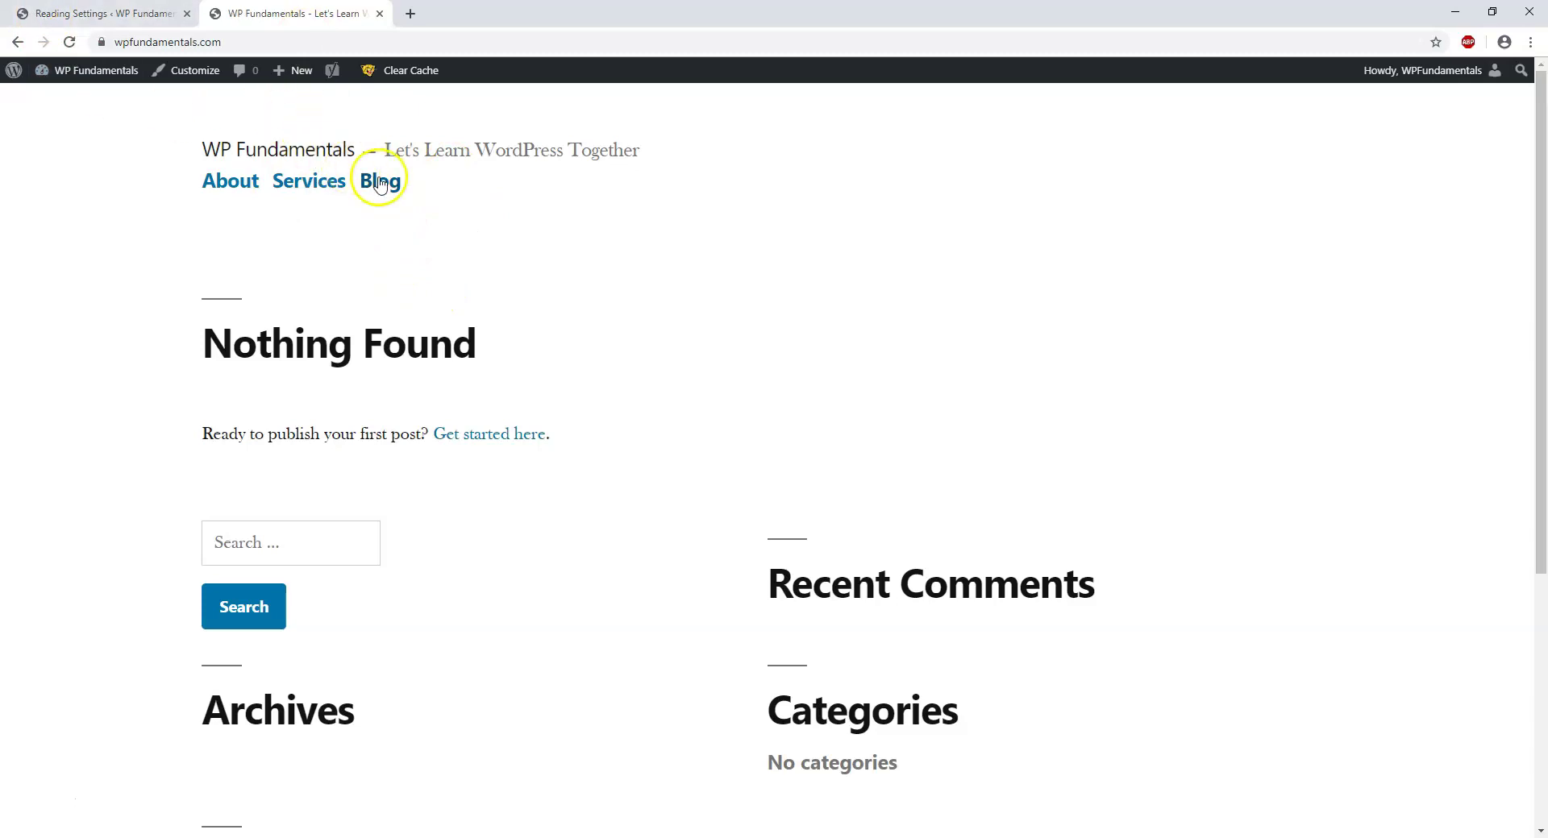
click(222, 182)
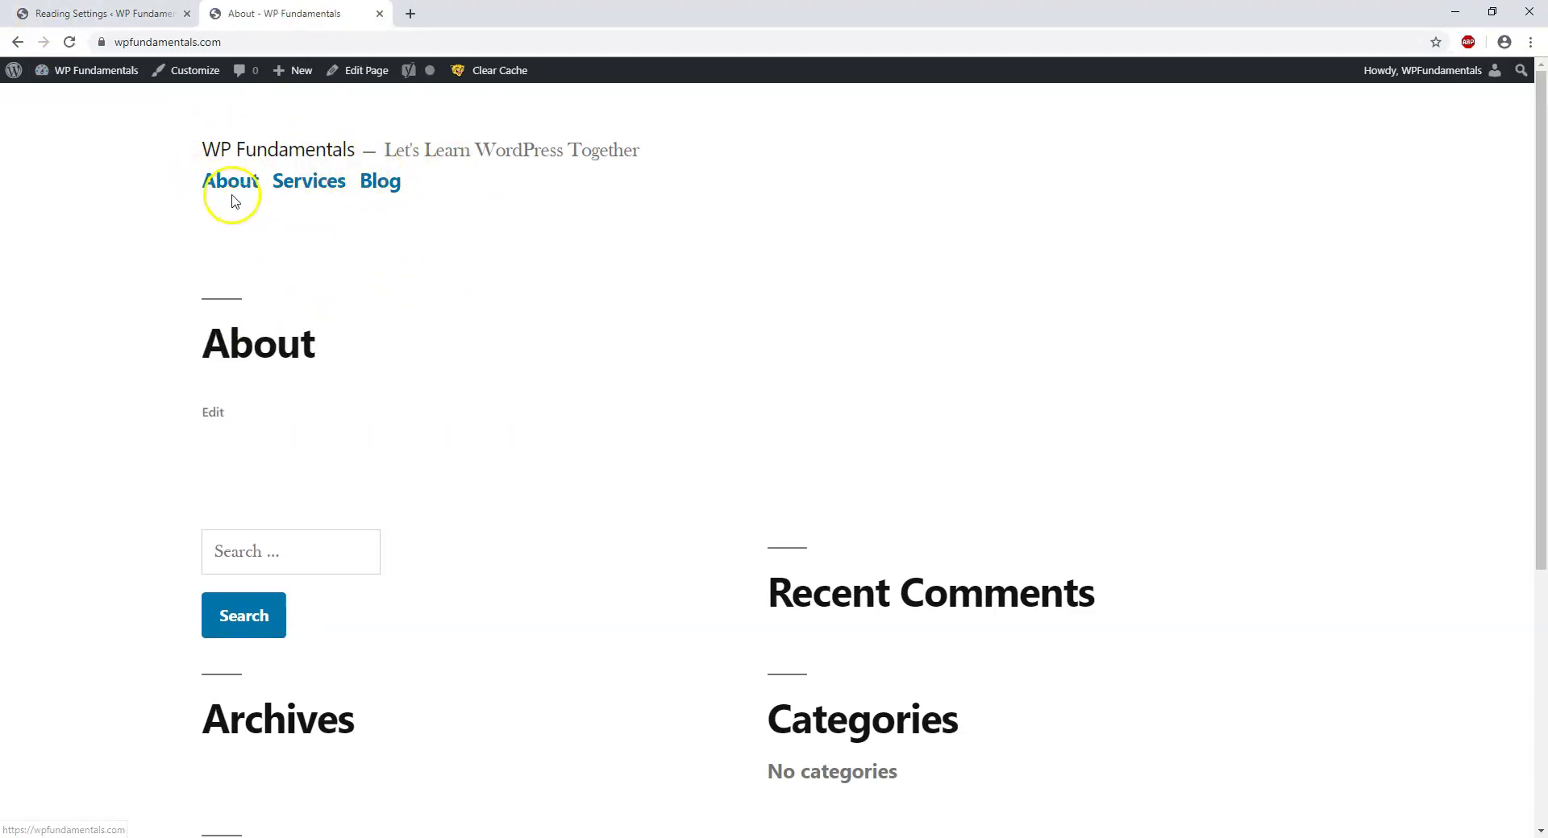
click(375, 181)
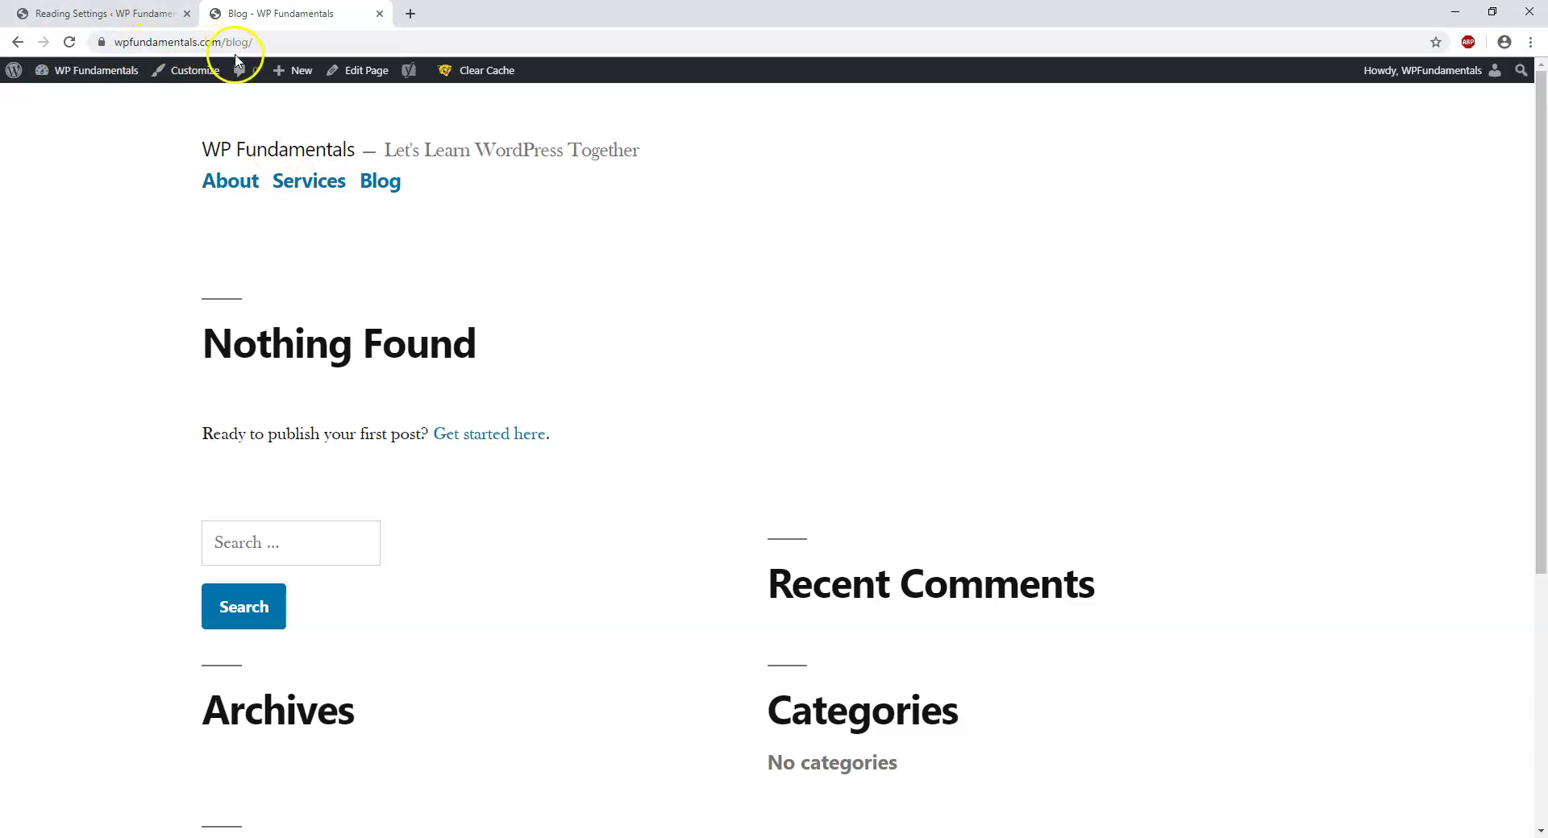
click(300, 178)
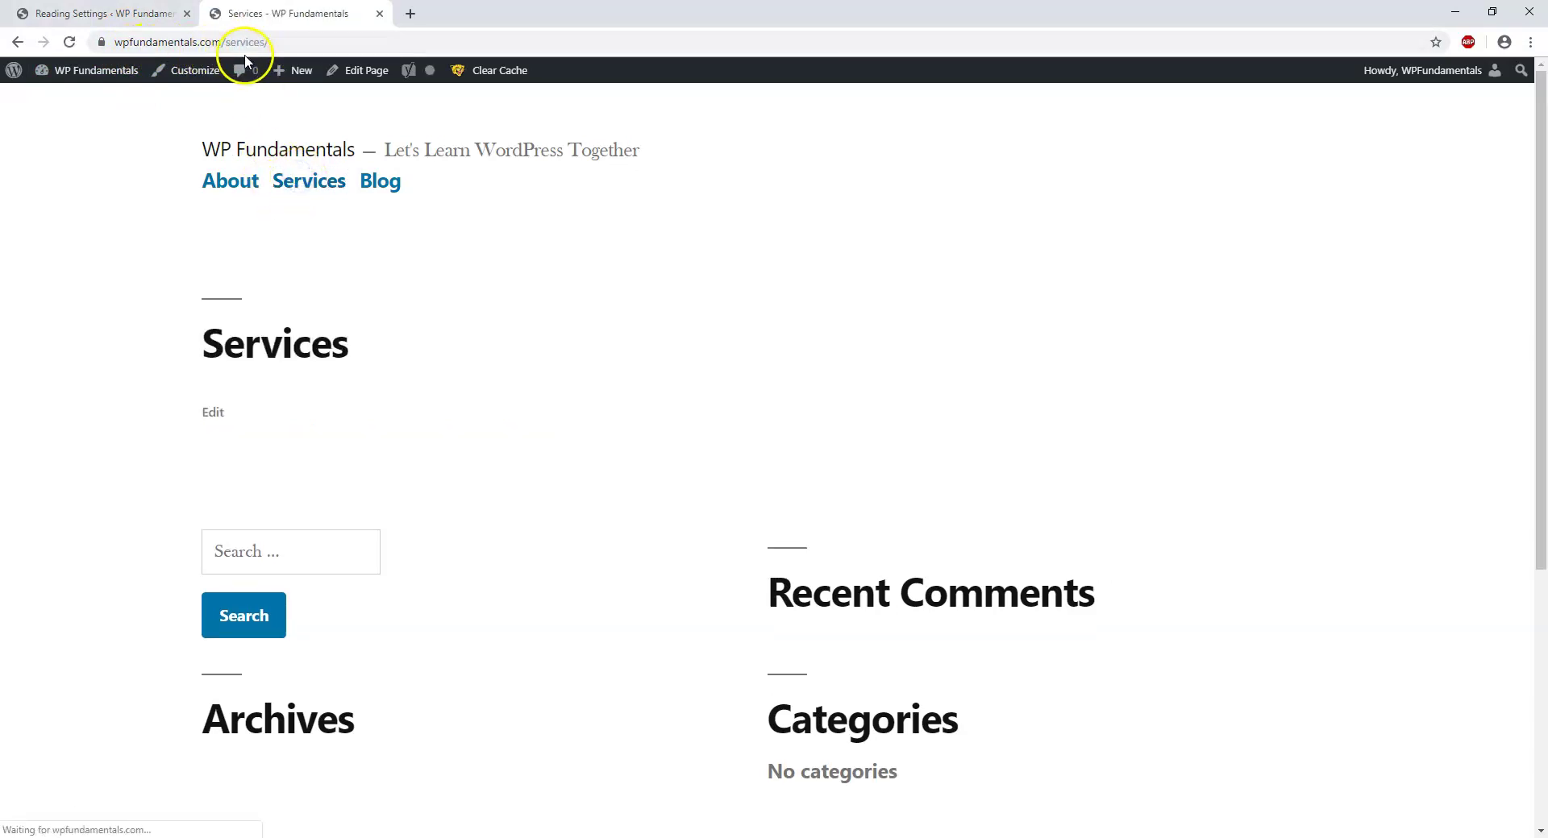
click(221, 177)
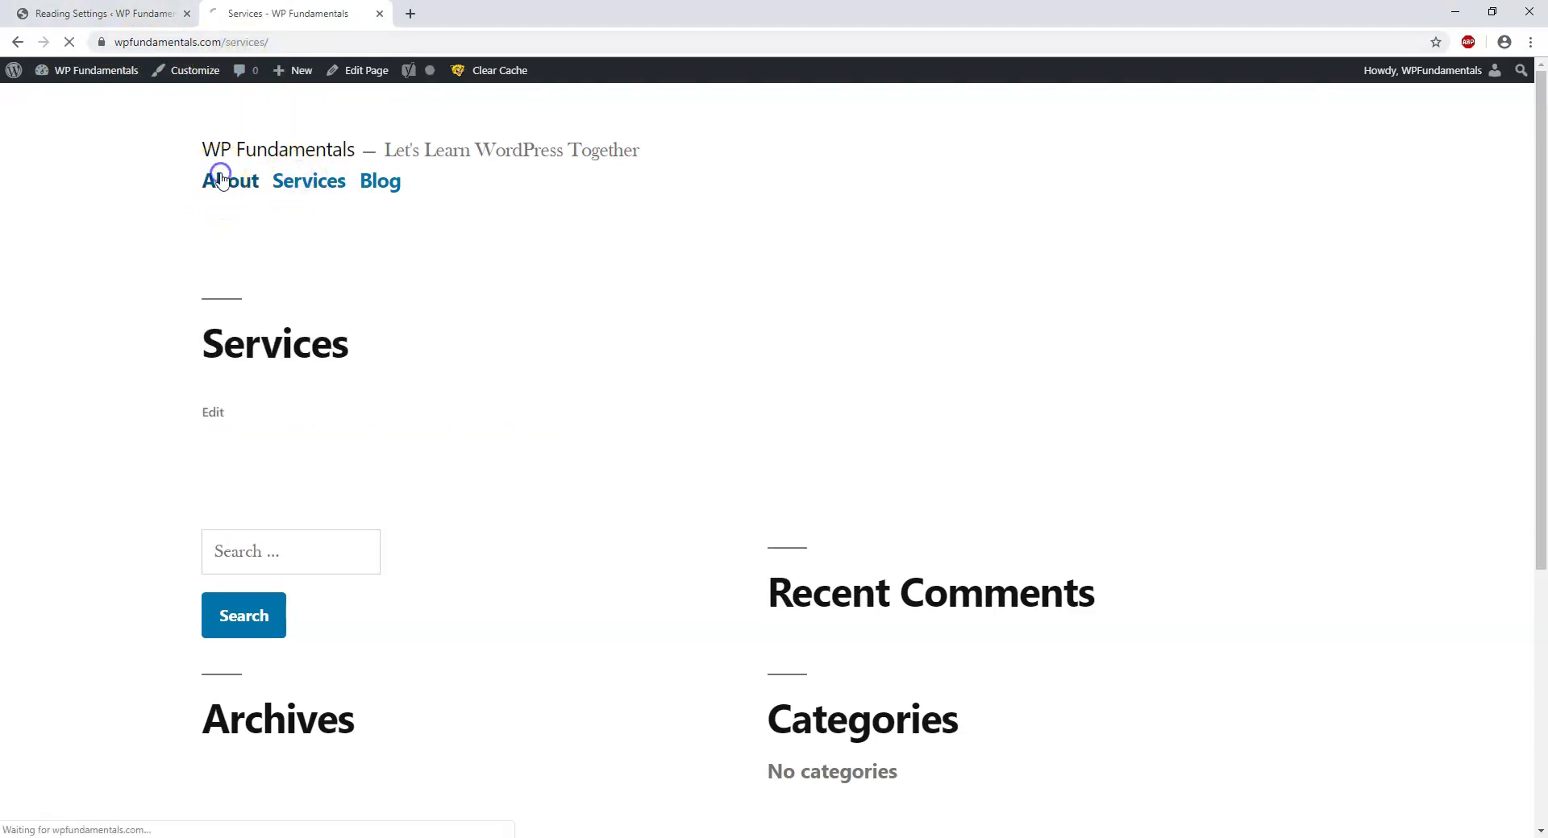
click(148, 14)
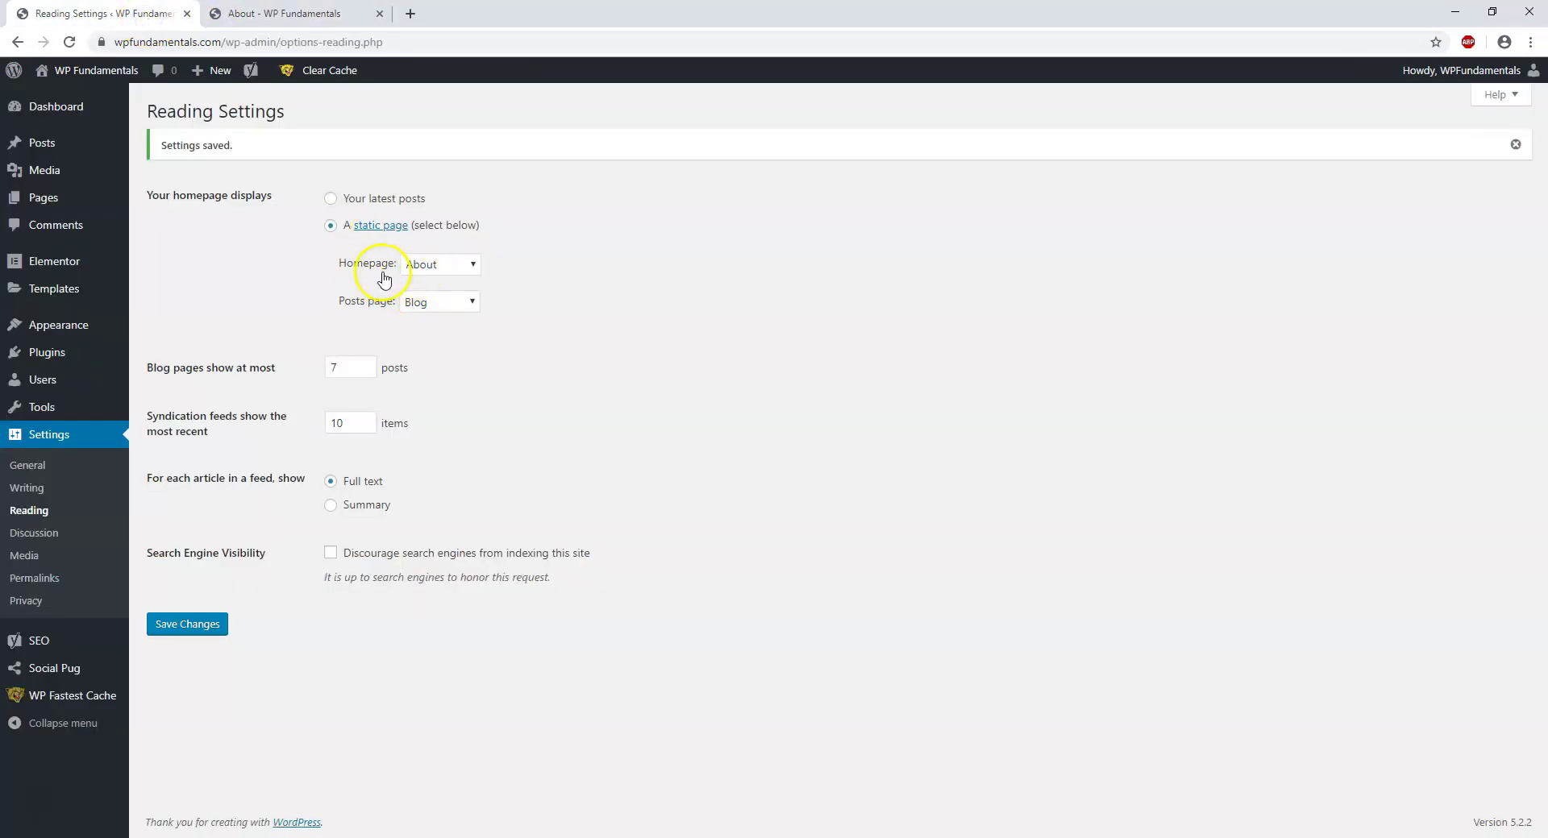
Step: Create a new page titled 'Home' and publish it
mouse_move(94, 208)
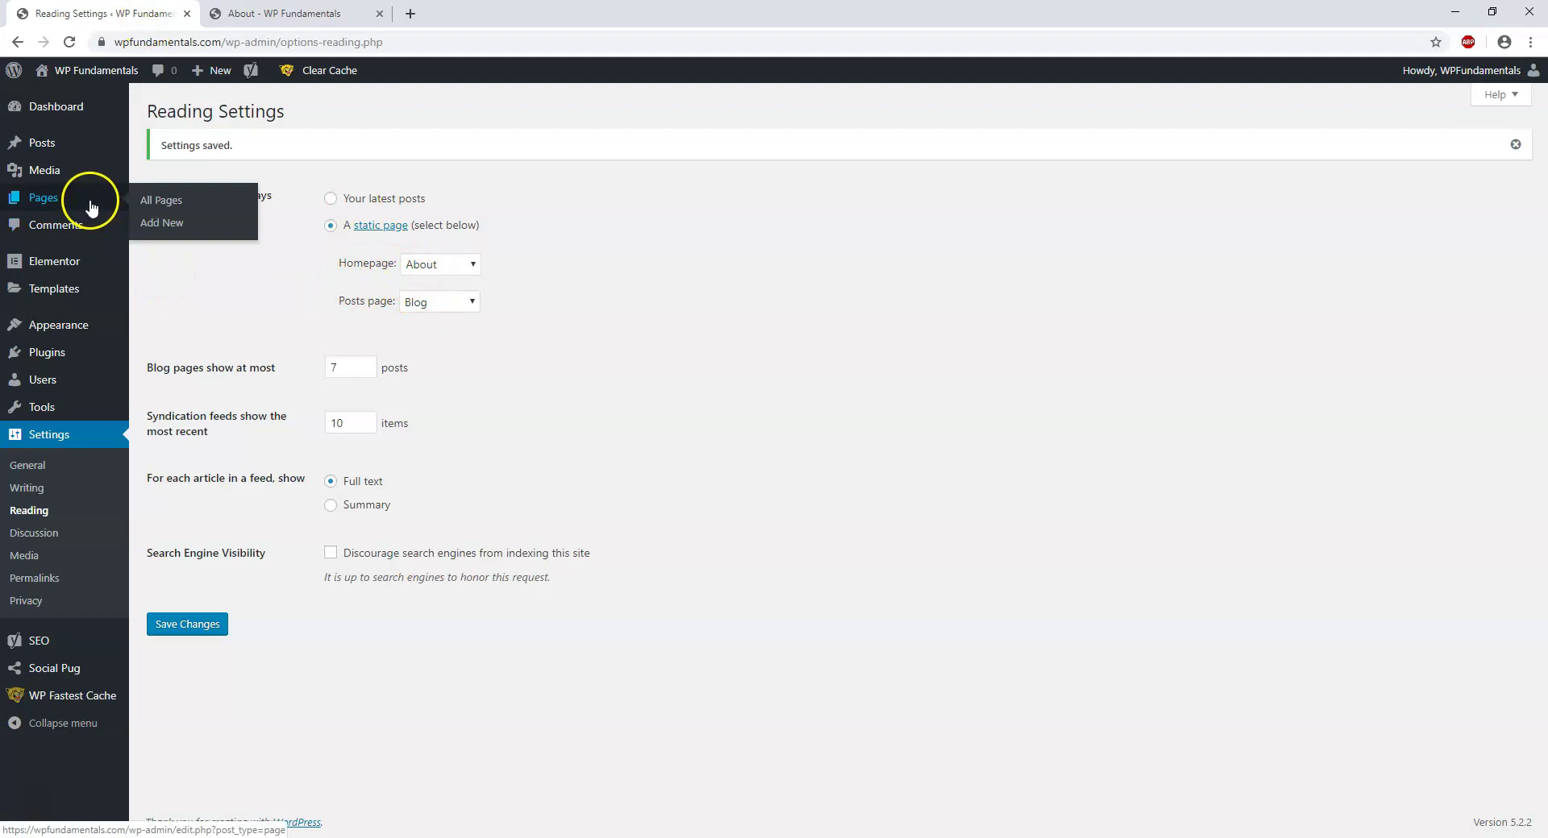
click(165, 224)
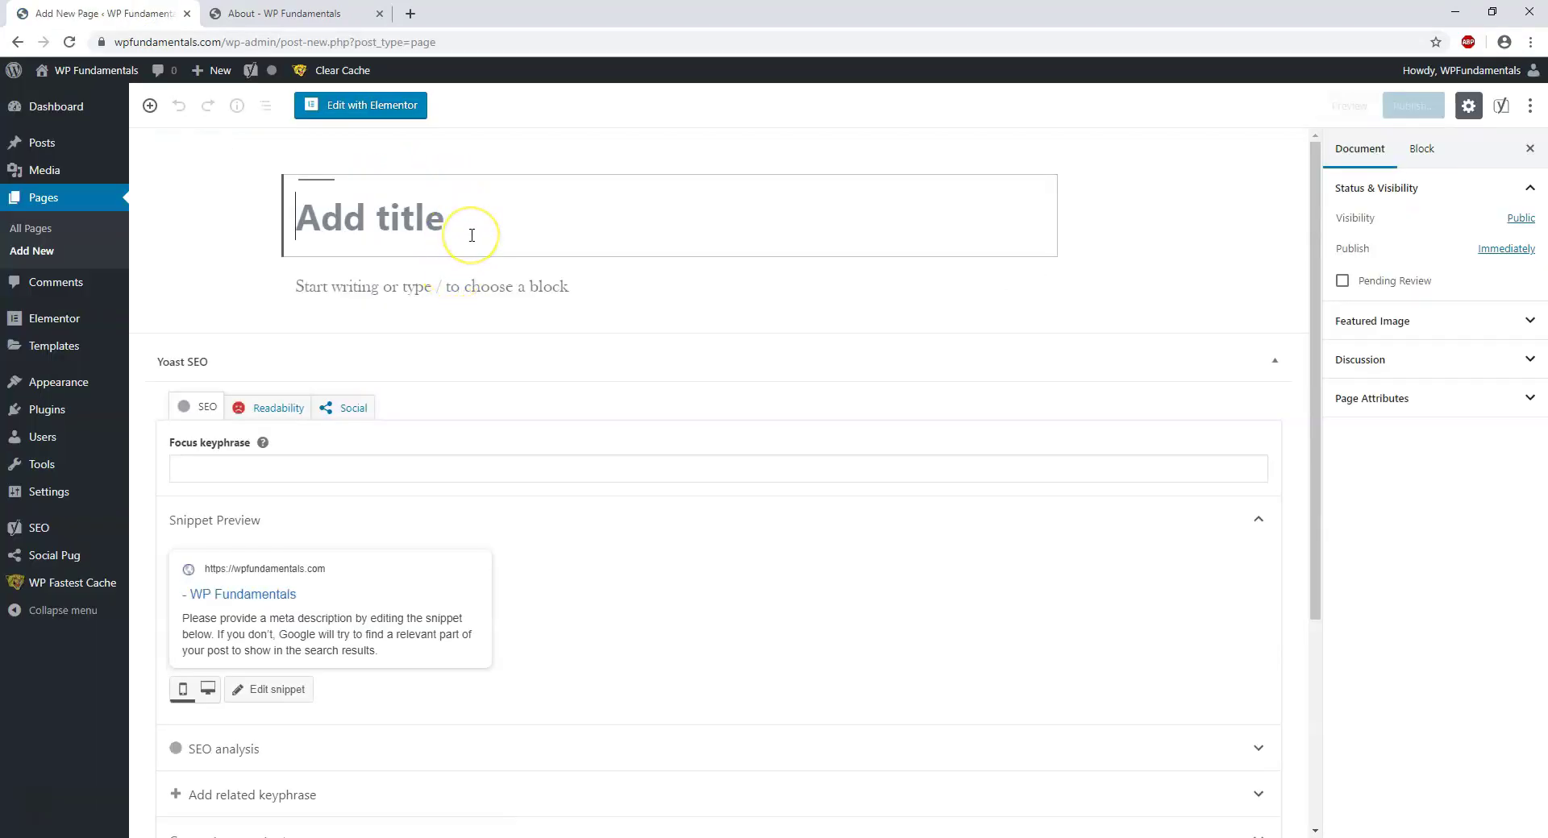
text(Home)
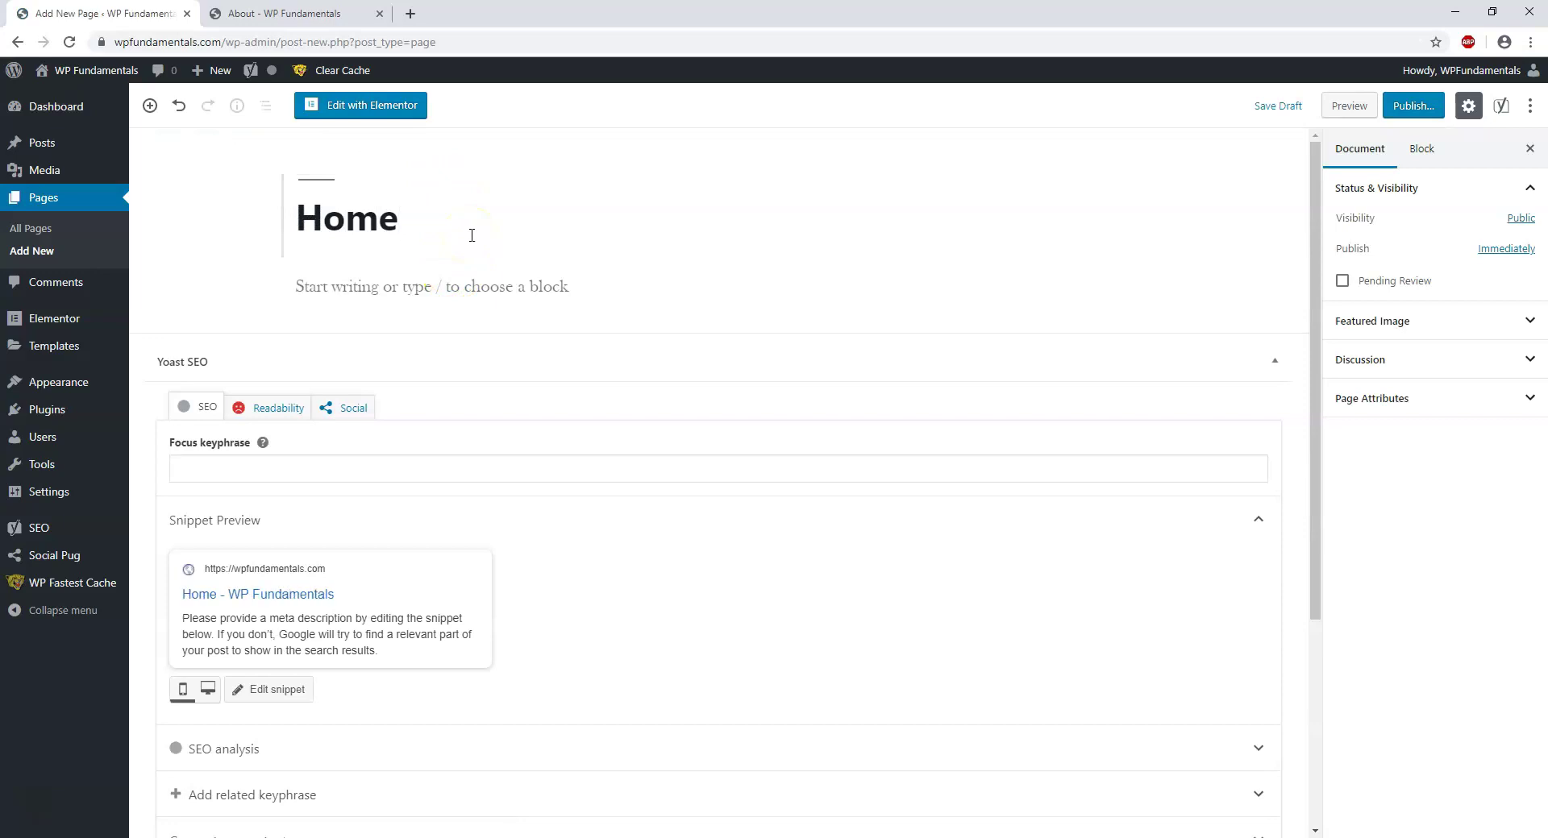
click(1412, 106)
click(1447, 113)
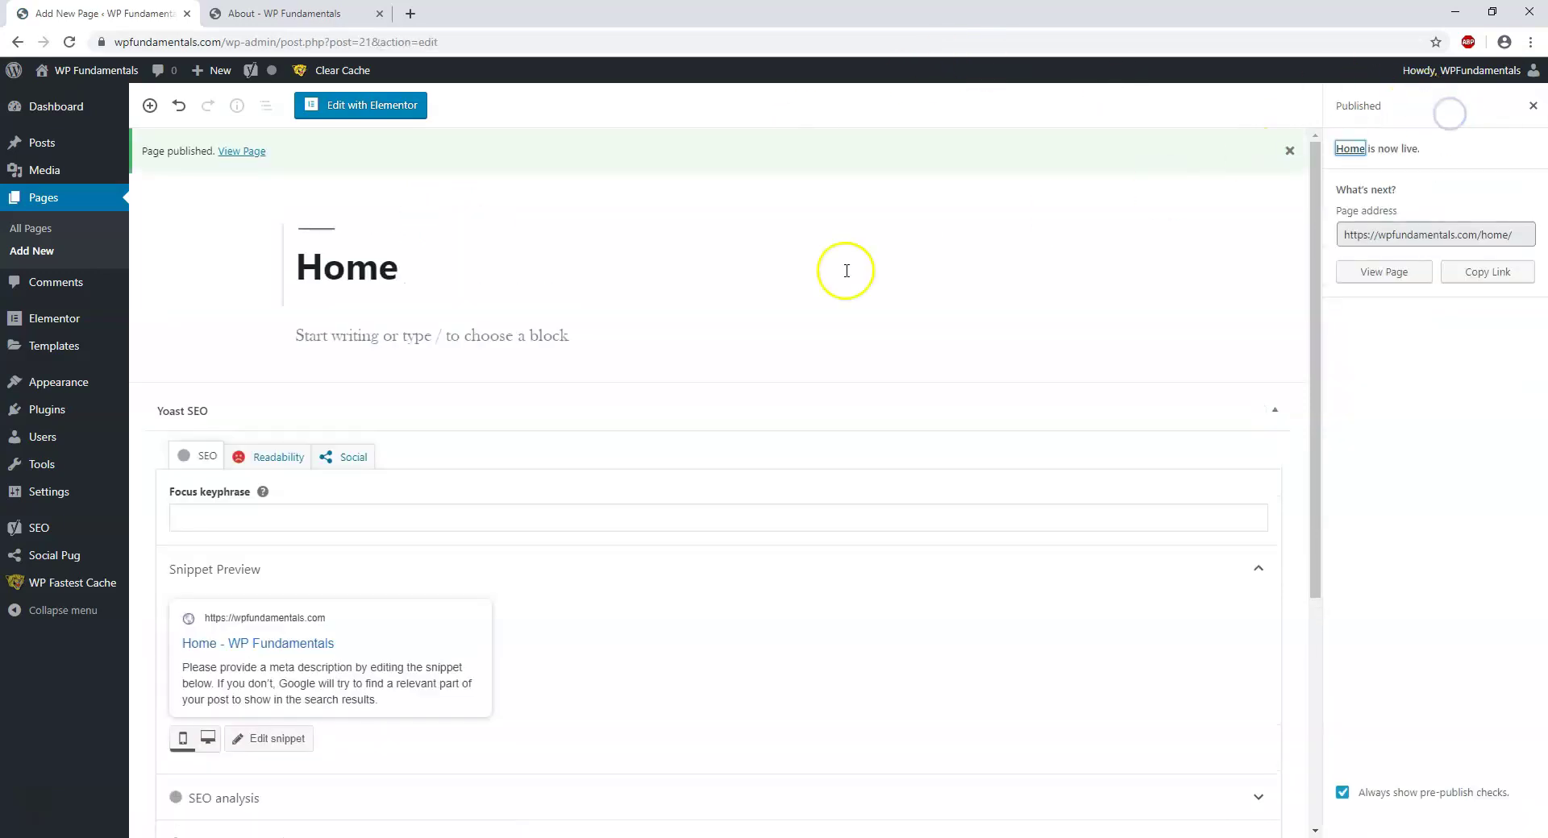
Step: Add the Home page to Main Menu, move it to the top, and save the menu
mouse_move(89, 384)
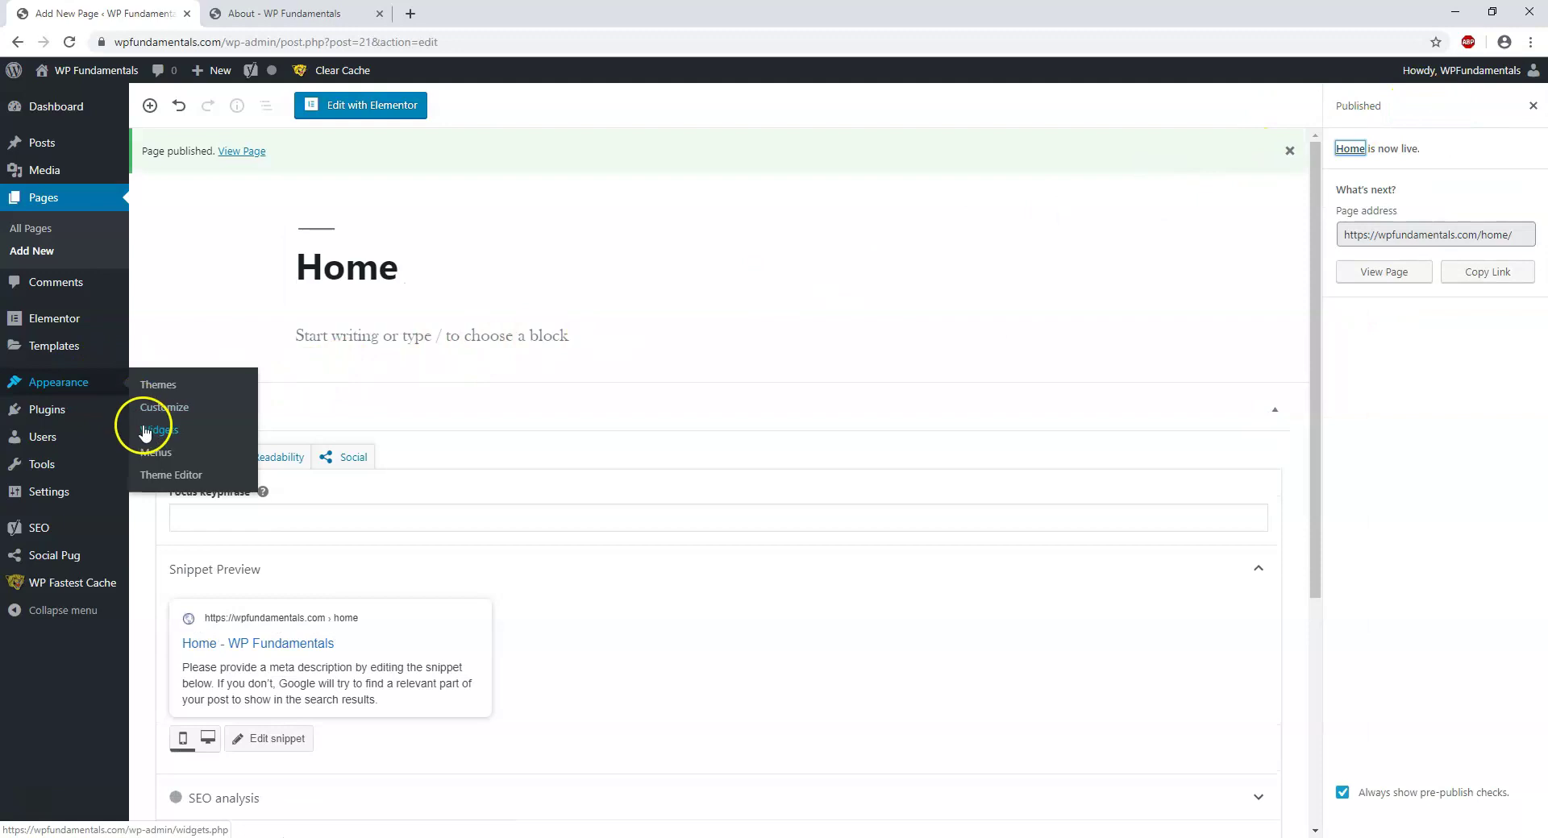
click(157, 453)
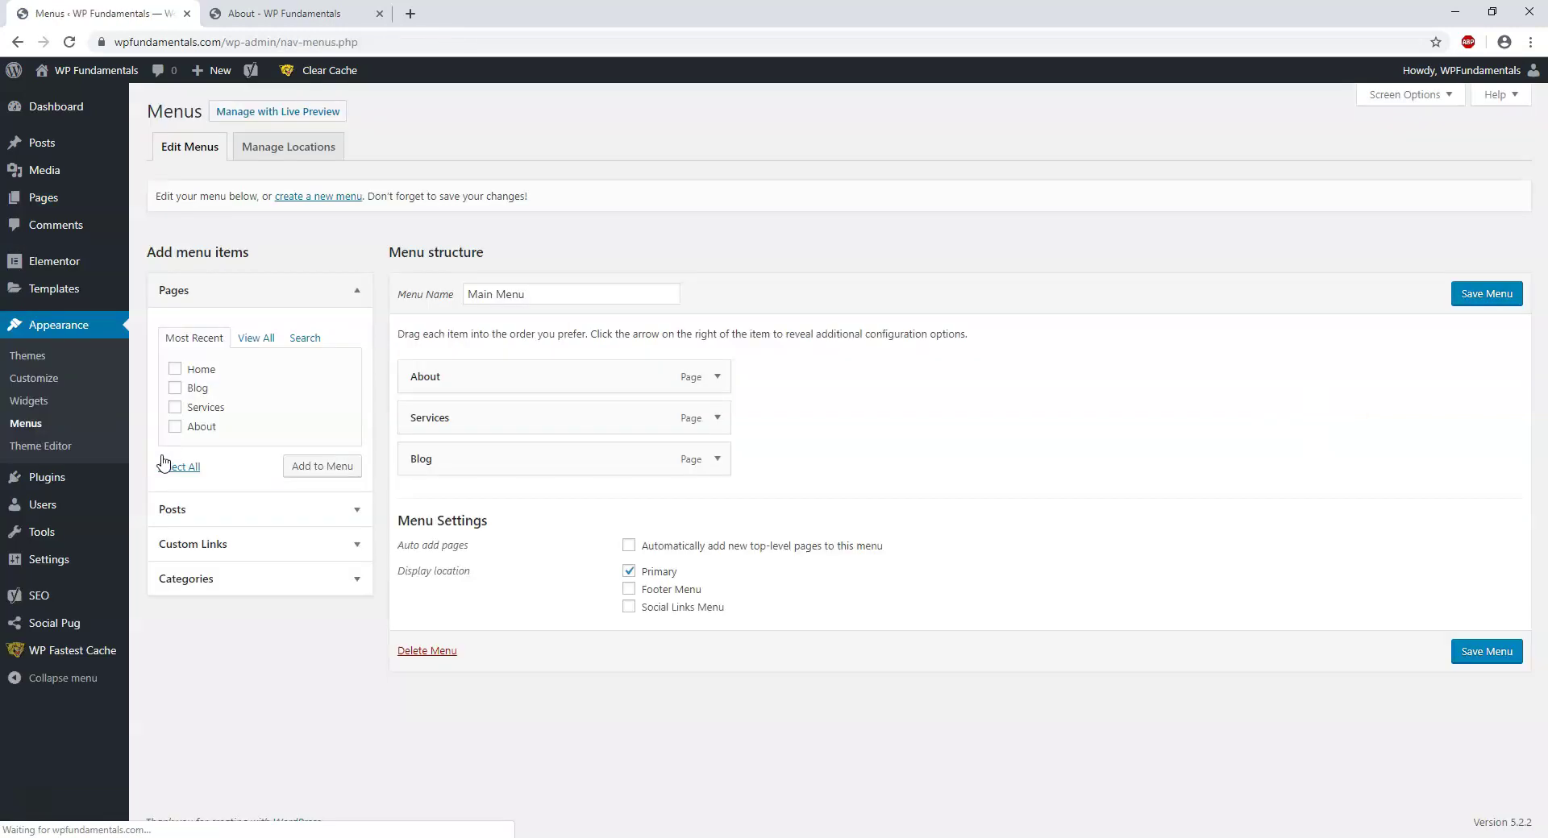
click(174, 368)
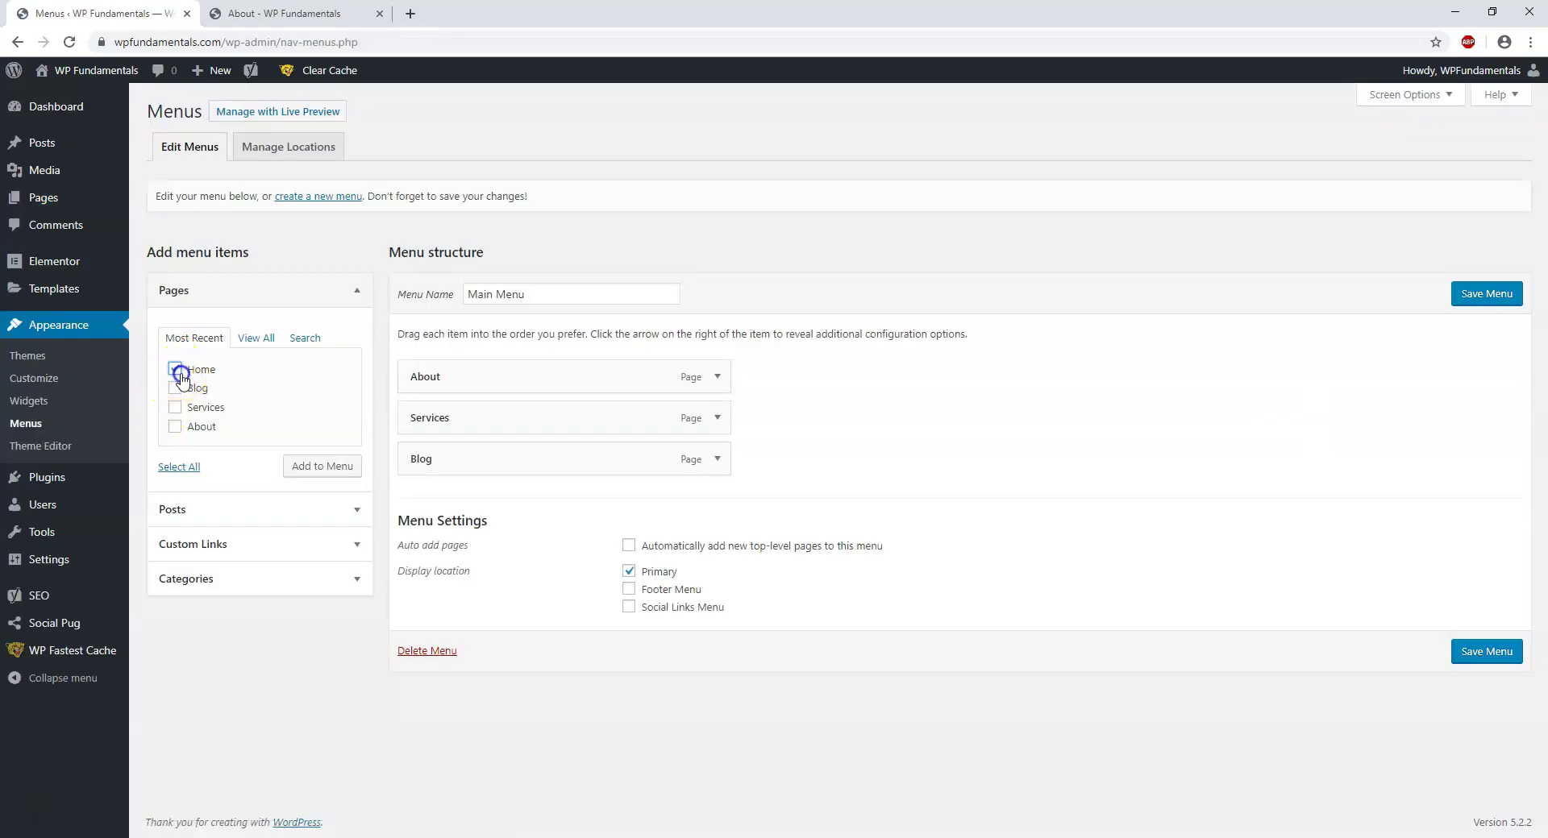
click(318, 466)
drag(451, 499, 456, 356)
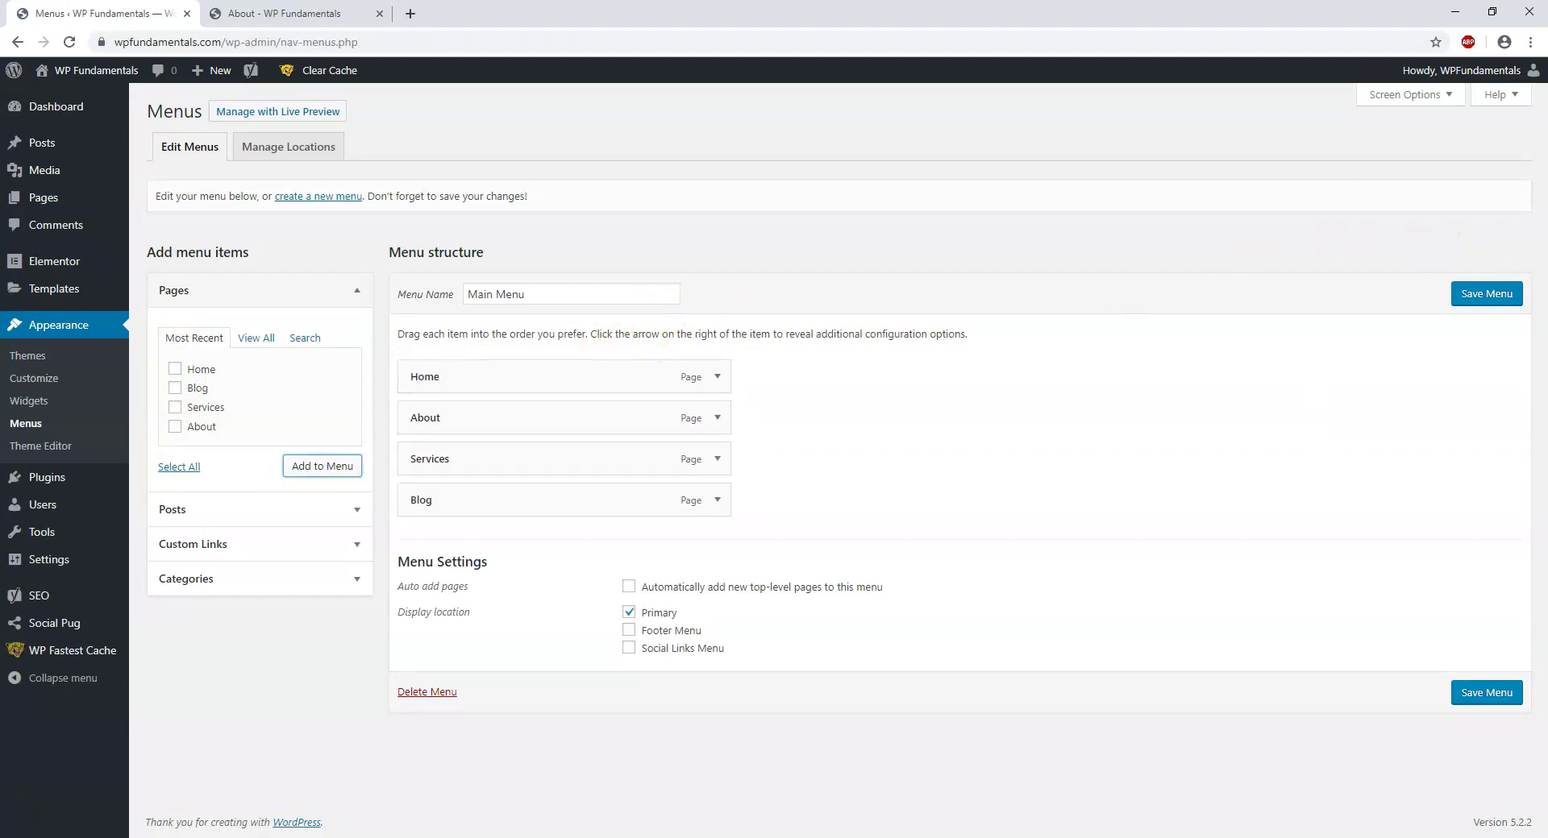
click(1488, 295)
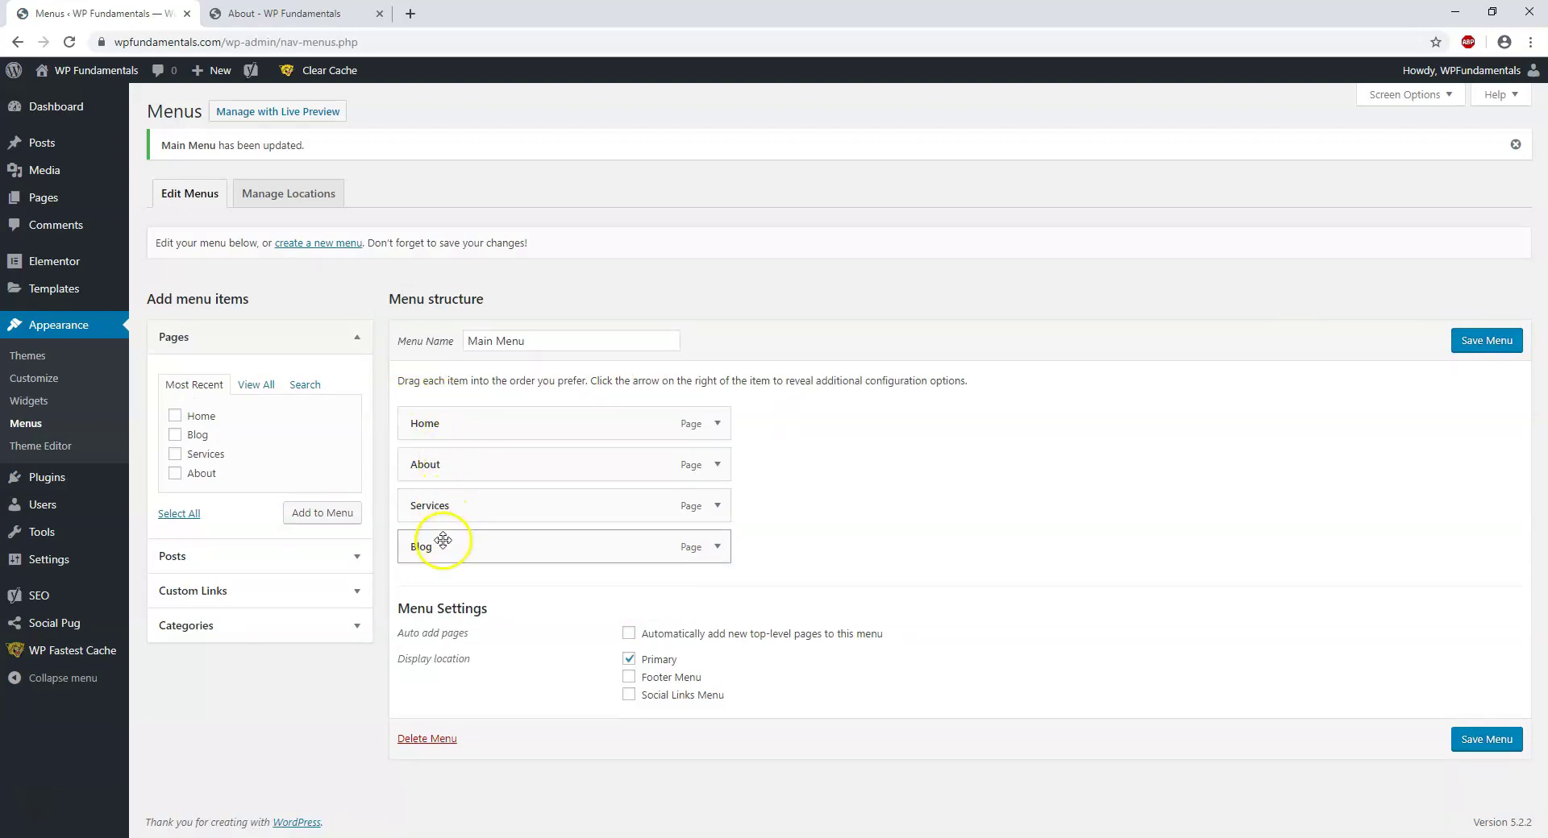
mouse_move(73, 572)
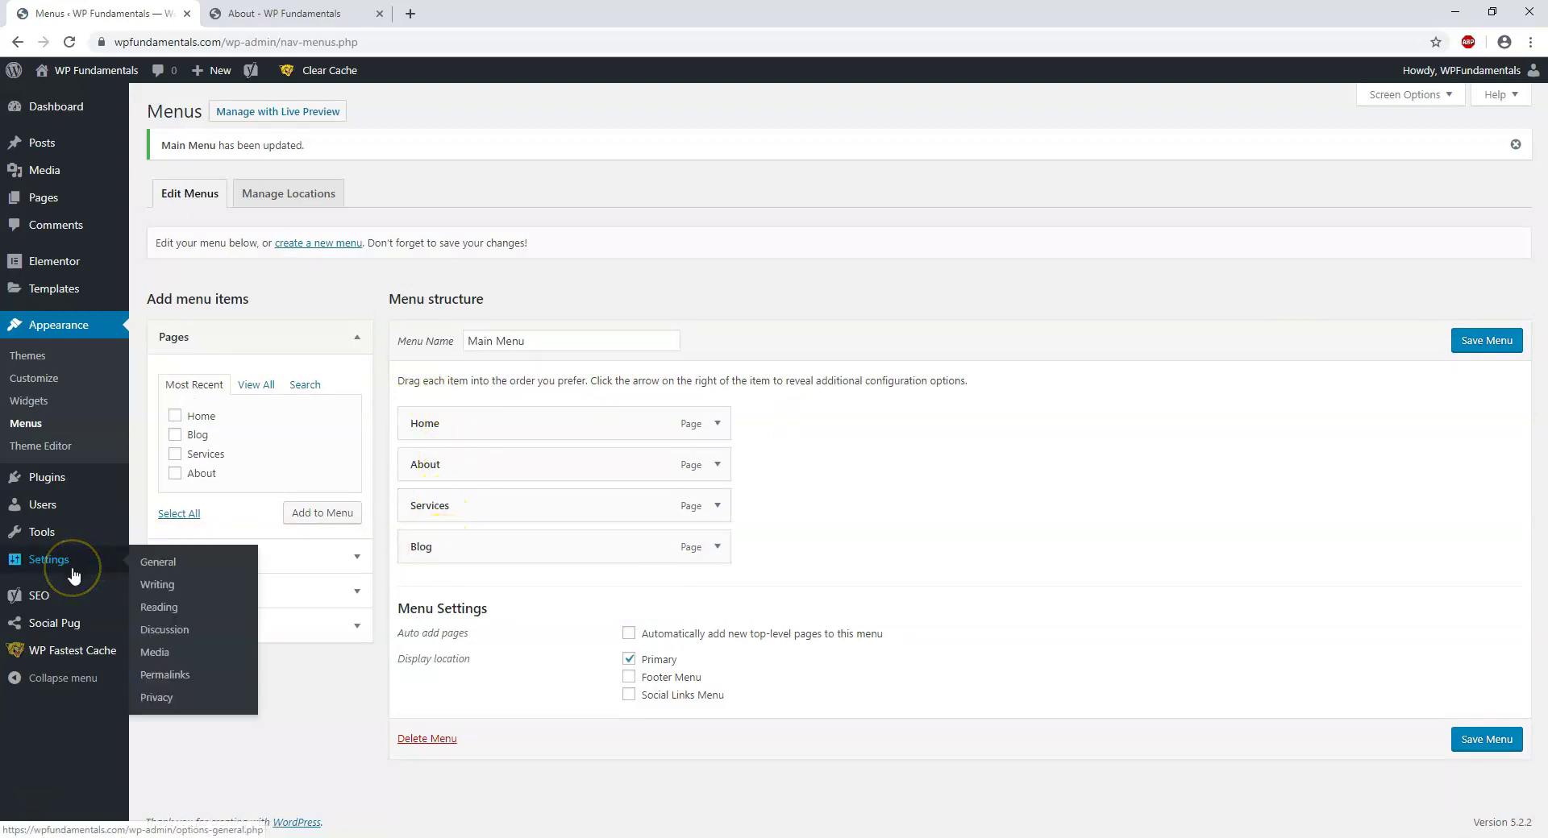
Step: Change the static homepage to Home, keeping Blog as posts page, and save
click(165, 608)
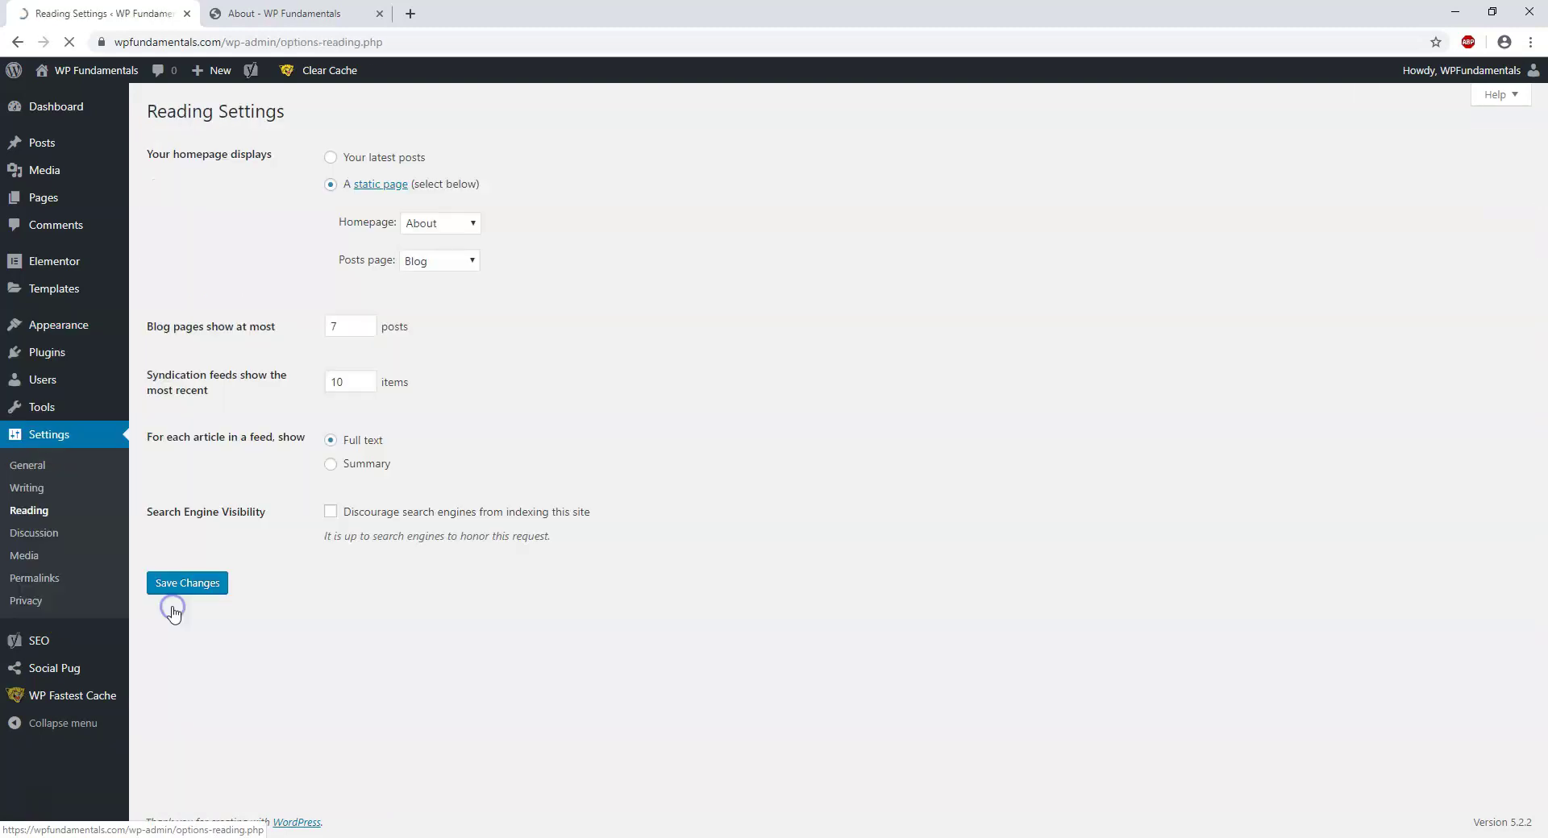
click(447, 239)
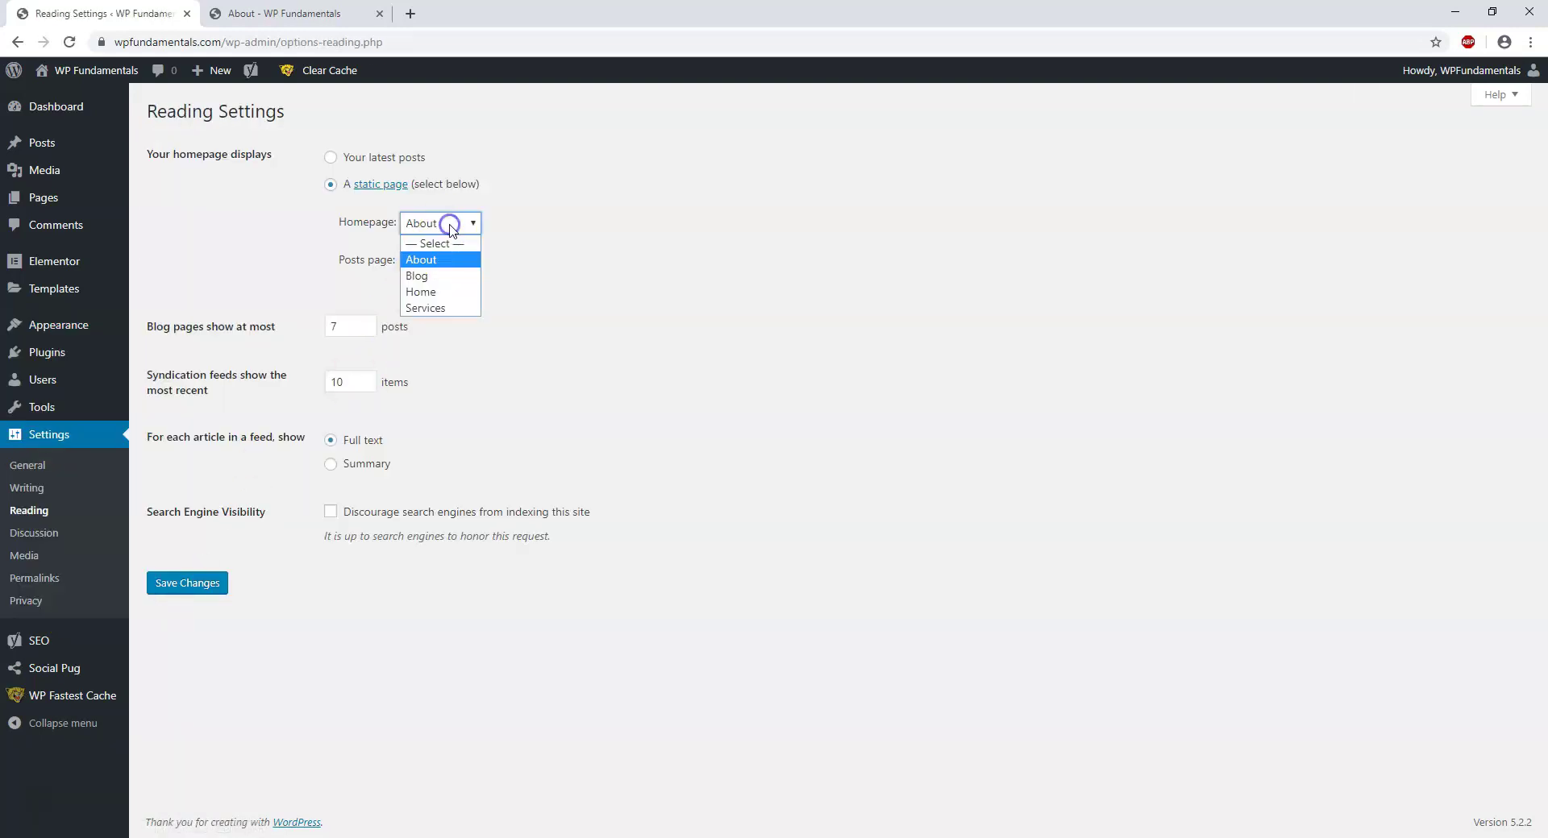
click(447, 298)
click(202, 583)
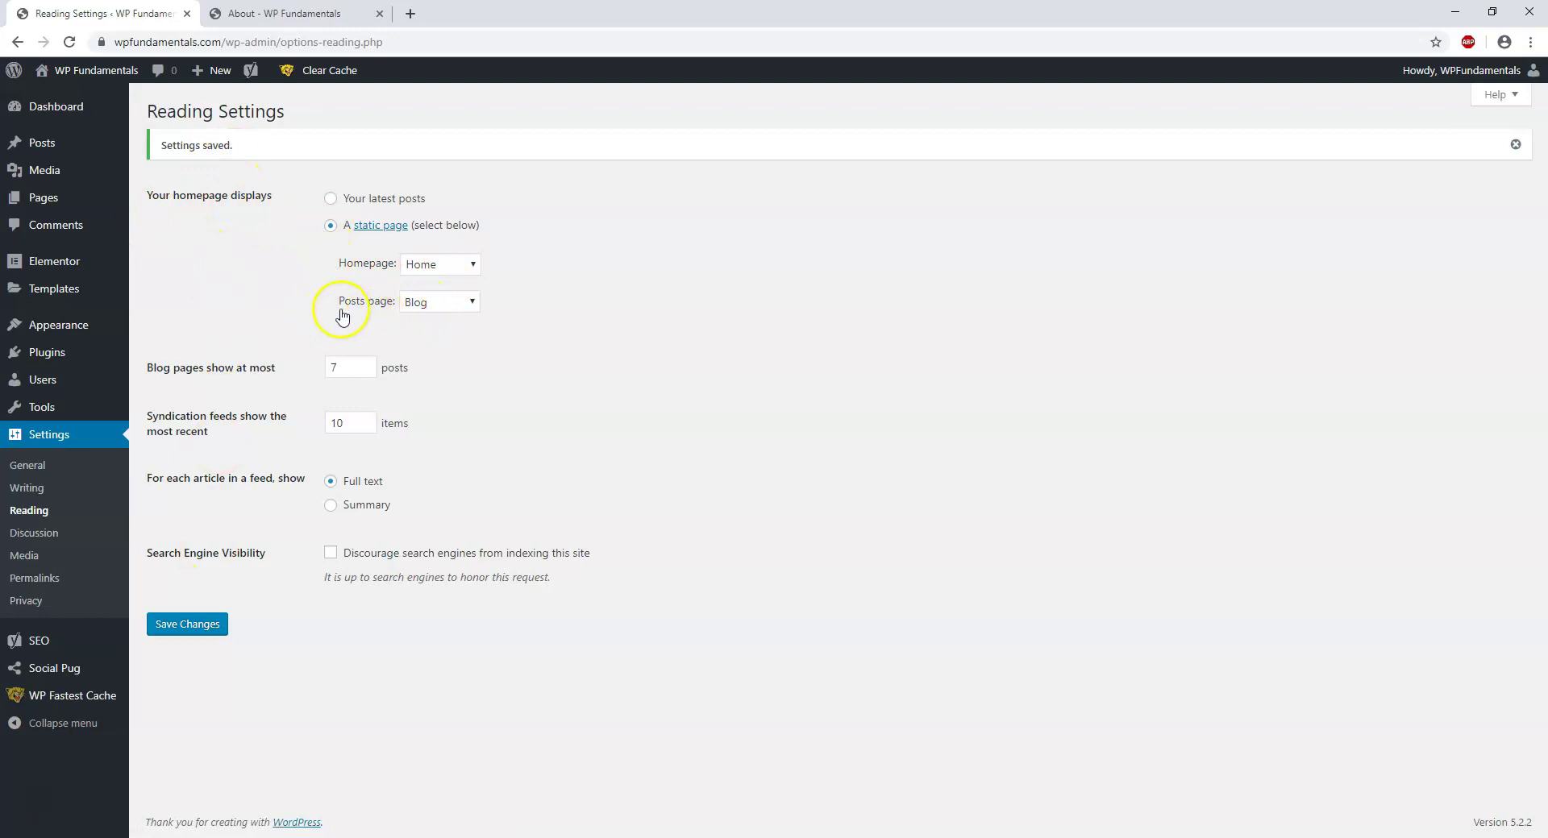
click(355, 13)
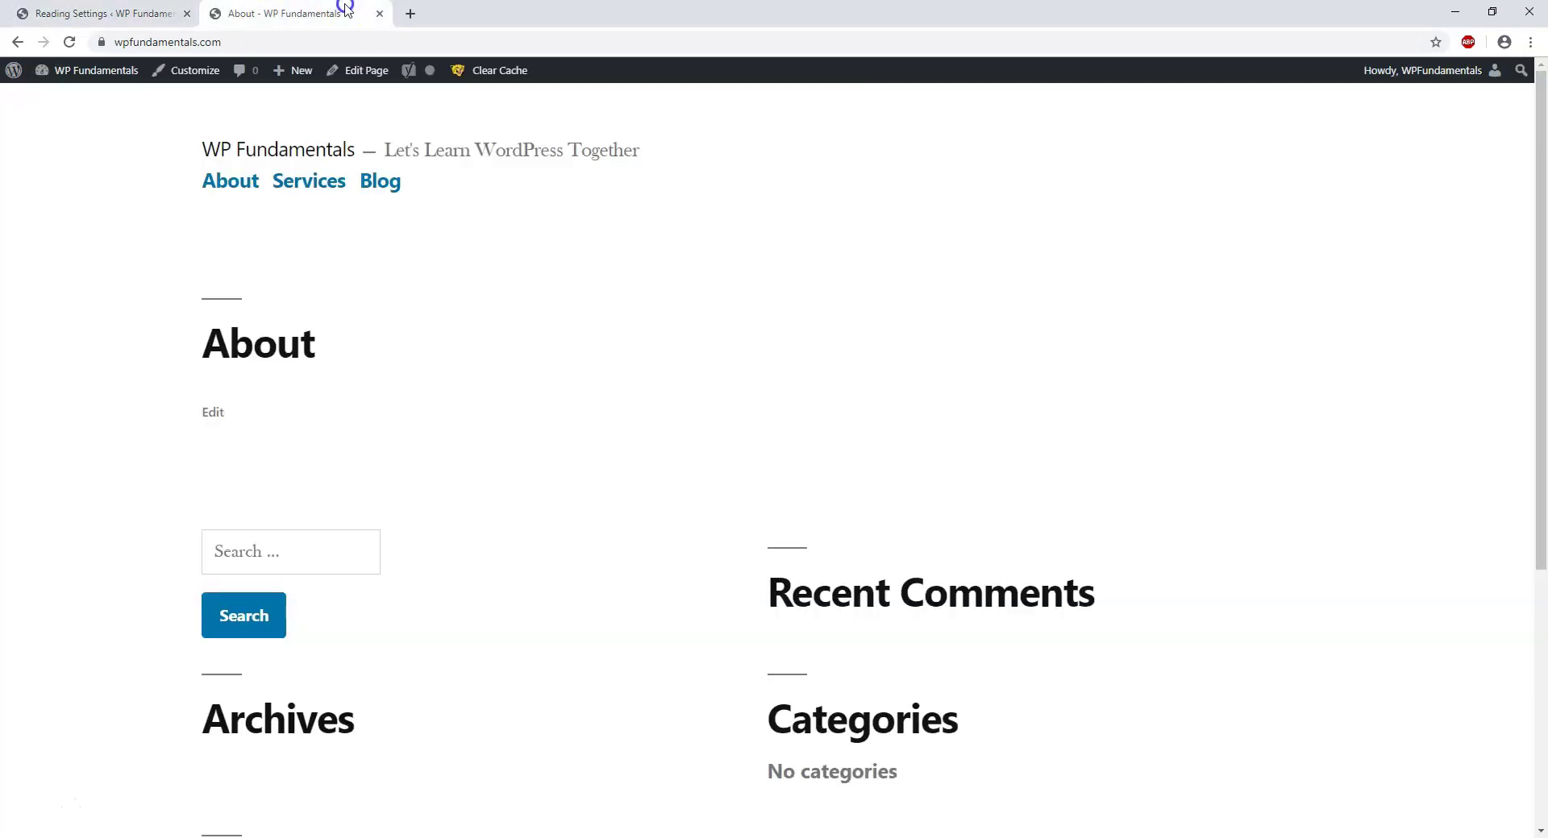
click(69, 42)
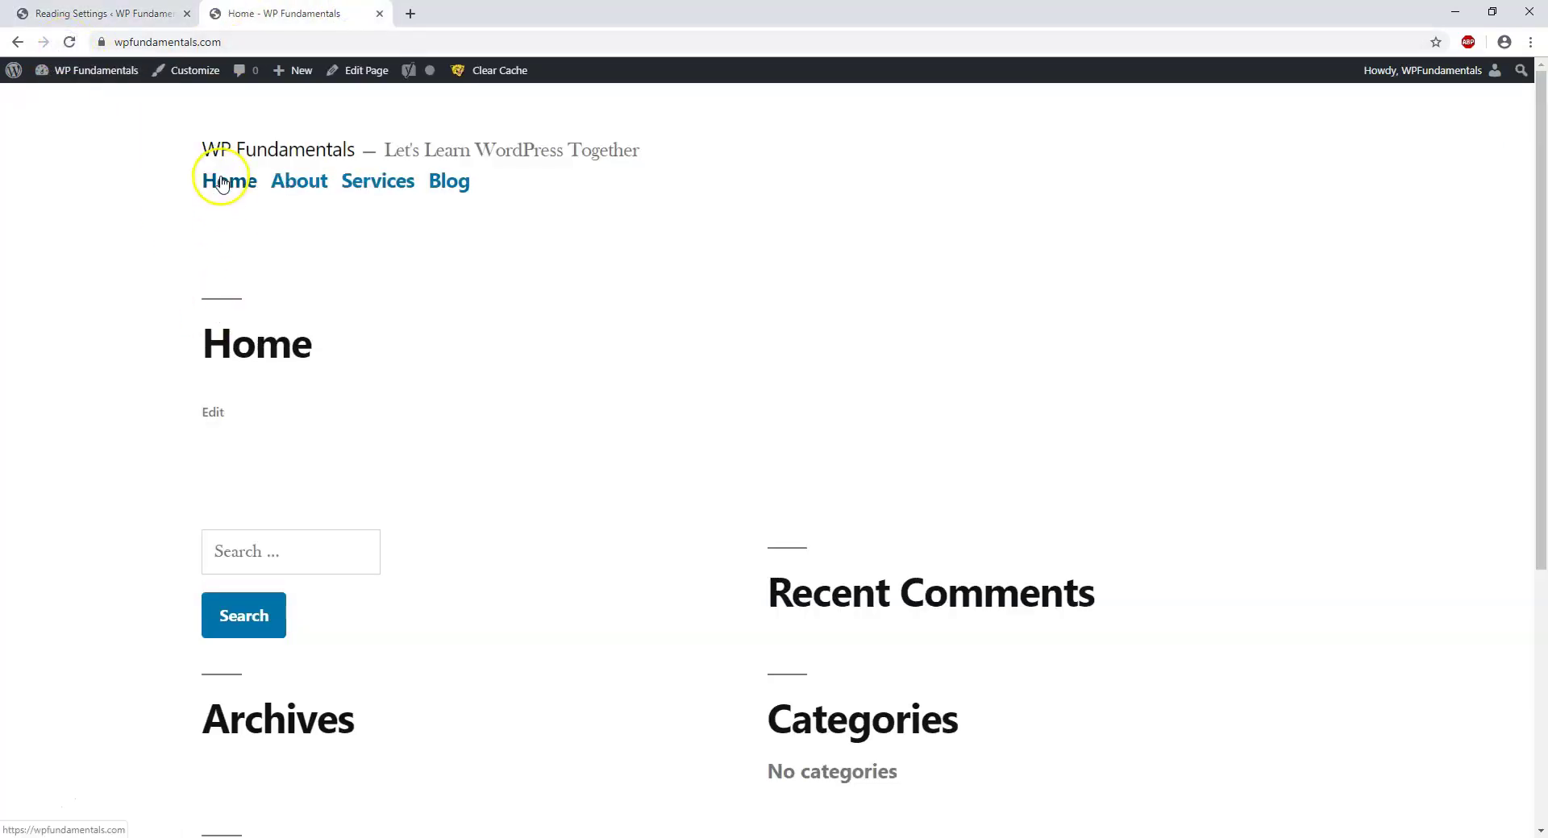
click(221, 185)
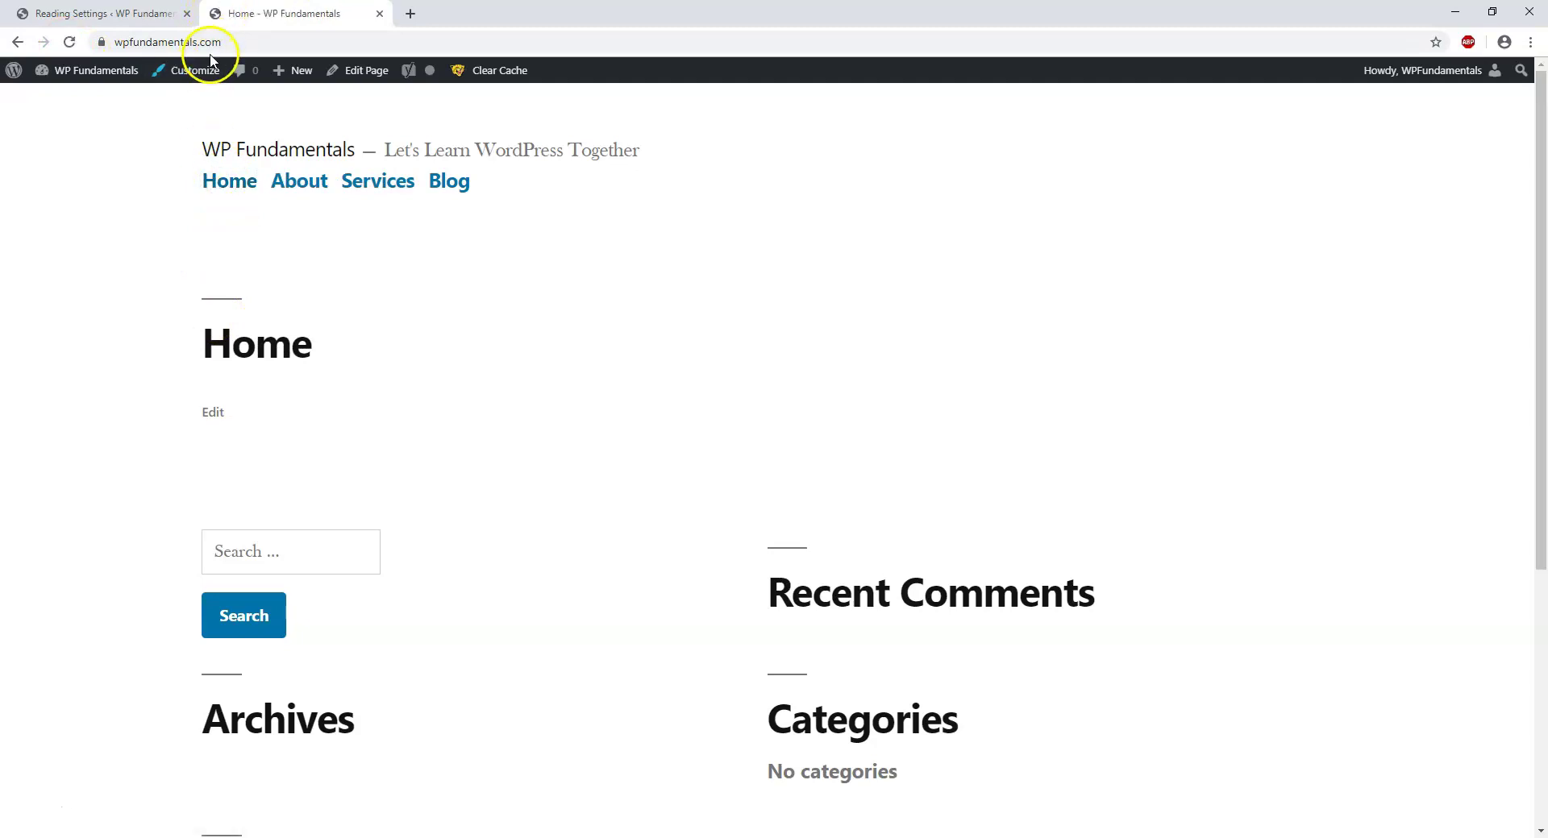
click(303, 184)
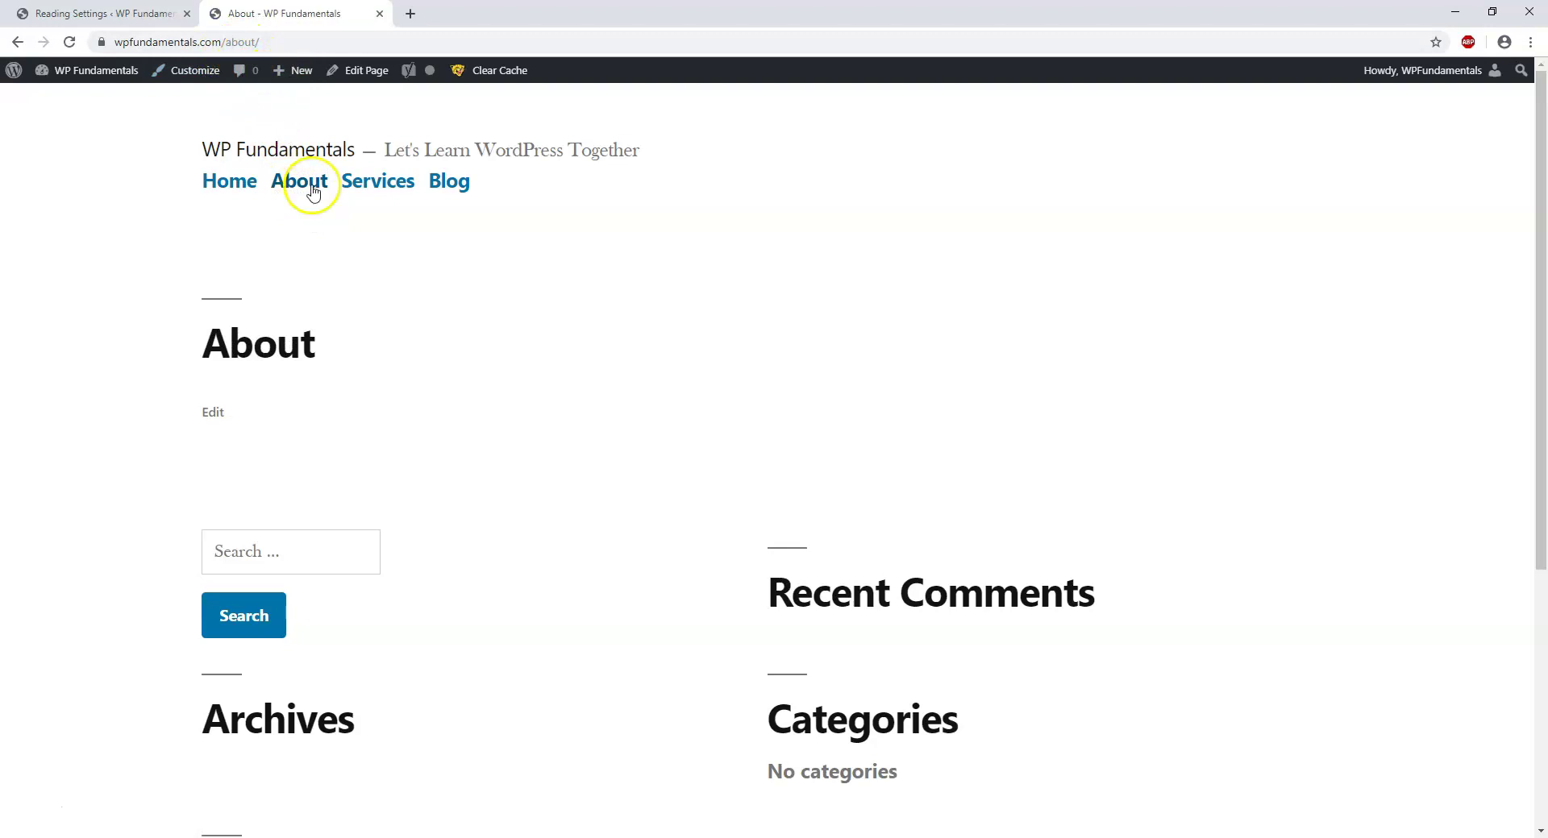
click(449, 180)
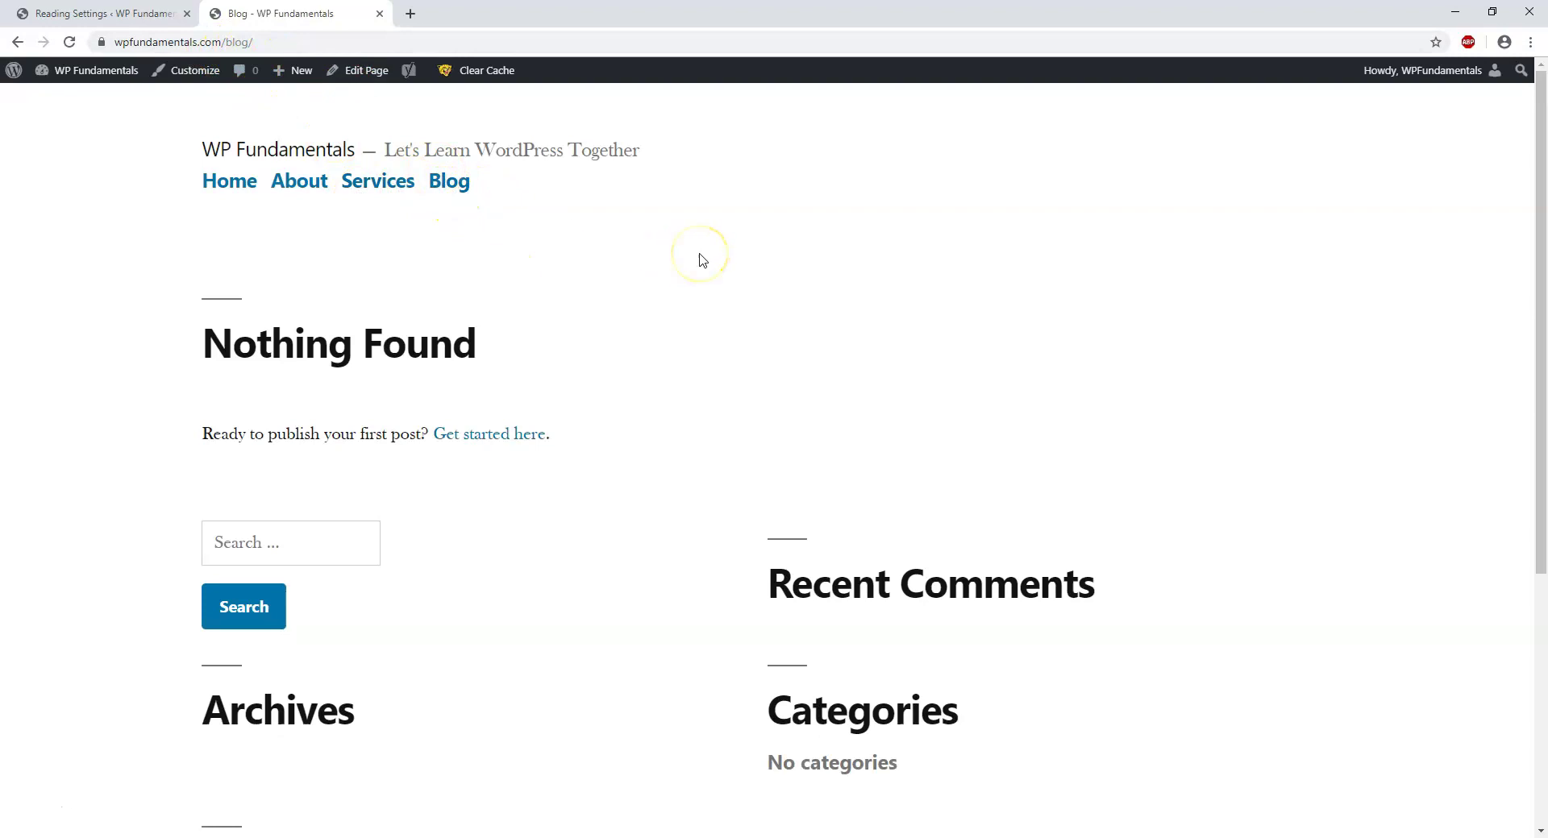
click(212, 183)
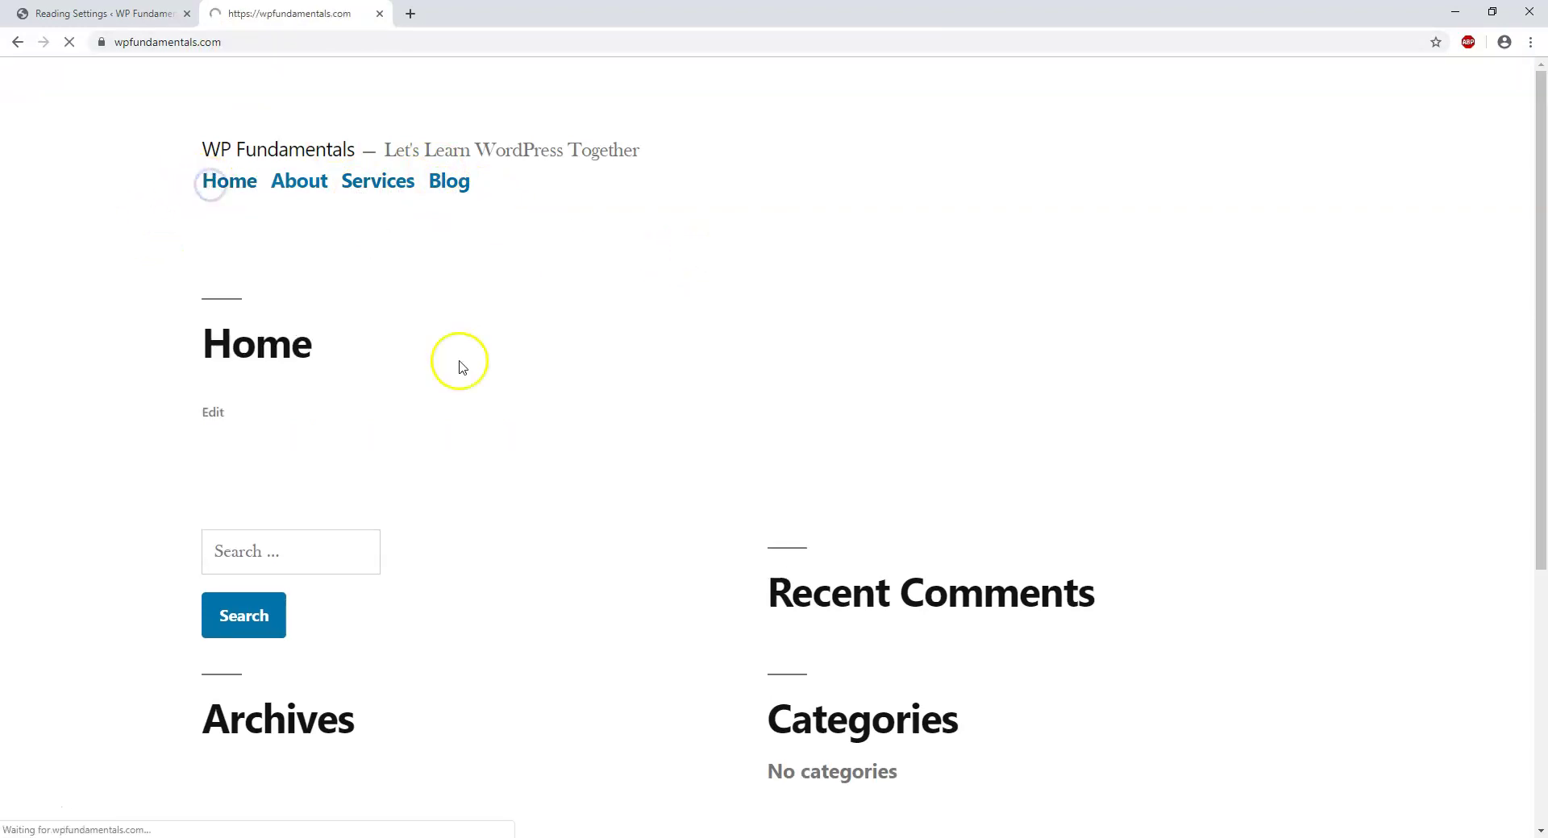
click(89, 13)
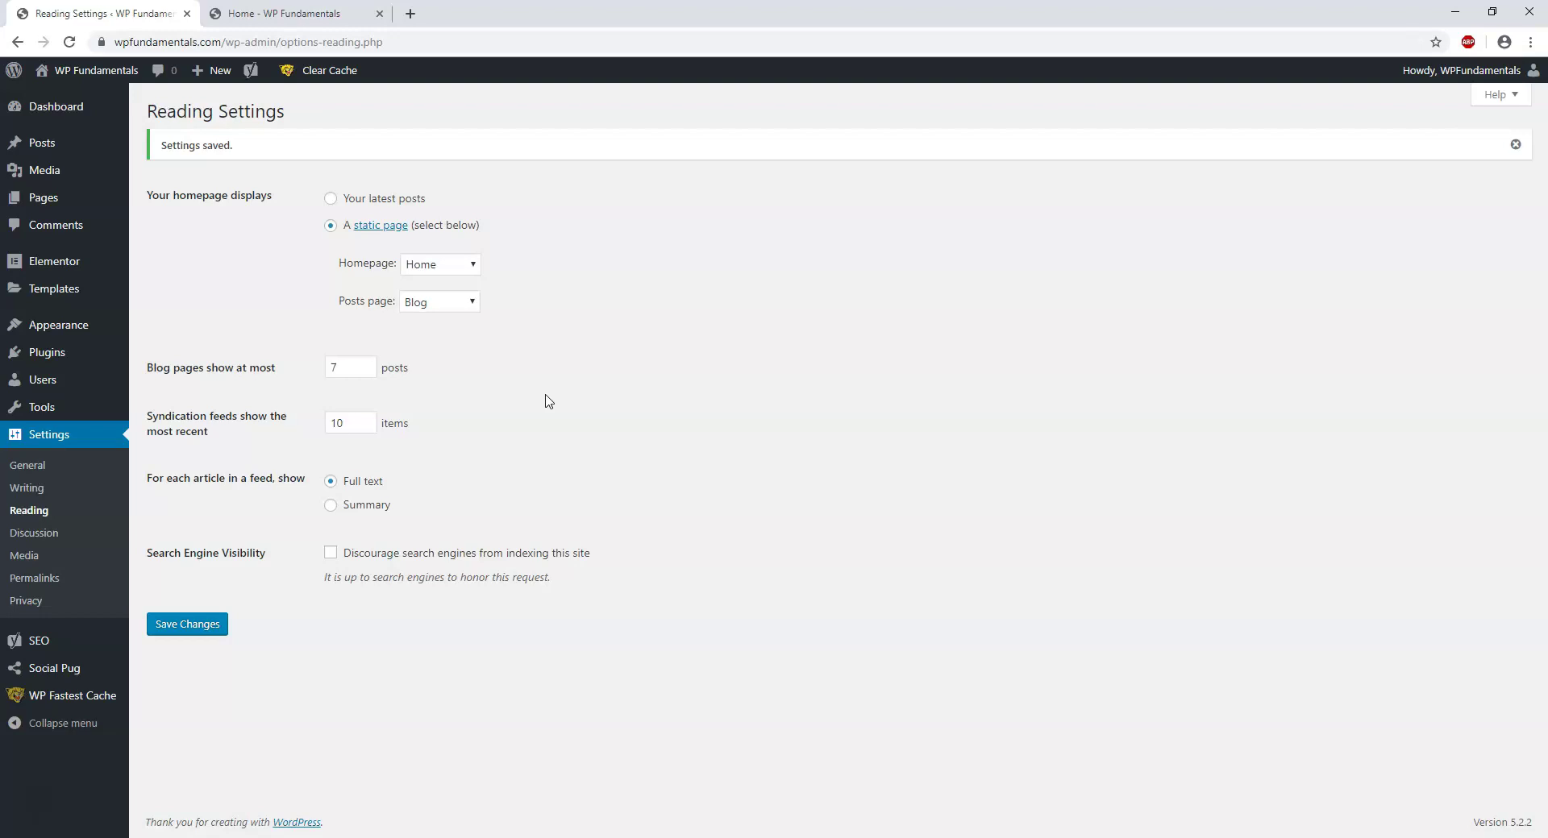
Step: Go to Appearance > Themes, then return to the 'Home - WP Fundamentals' tab to view the live site's menu
mouse_move(54, 336)
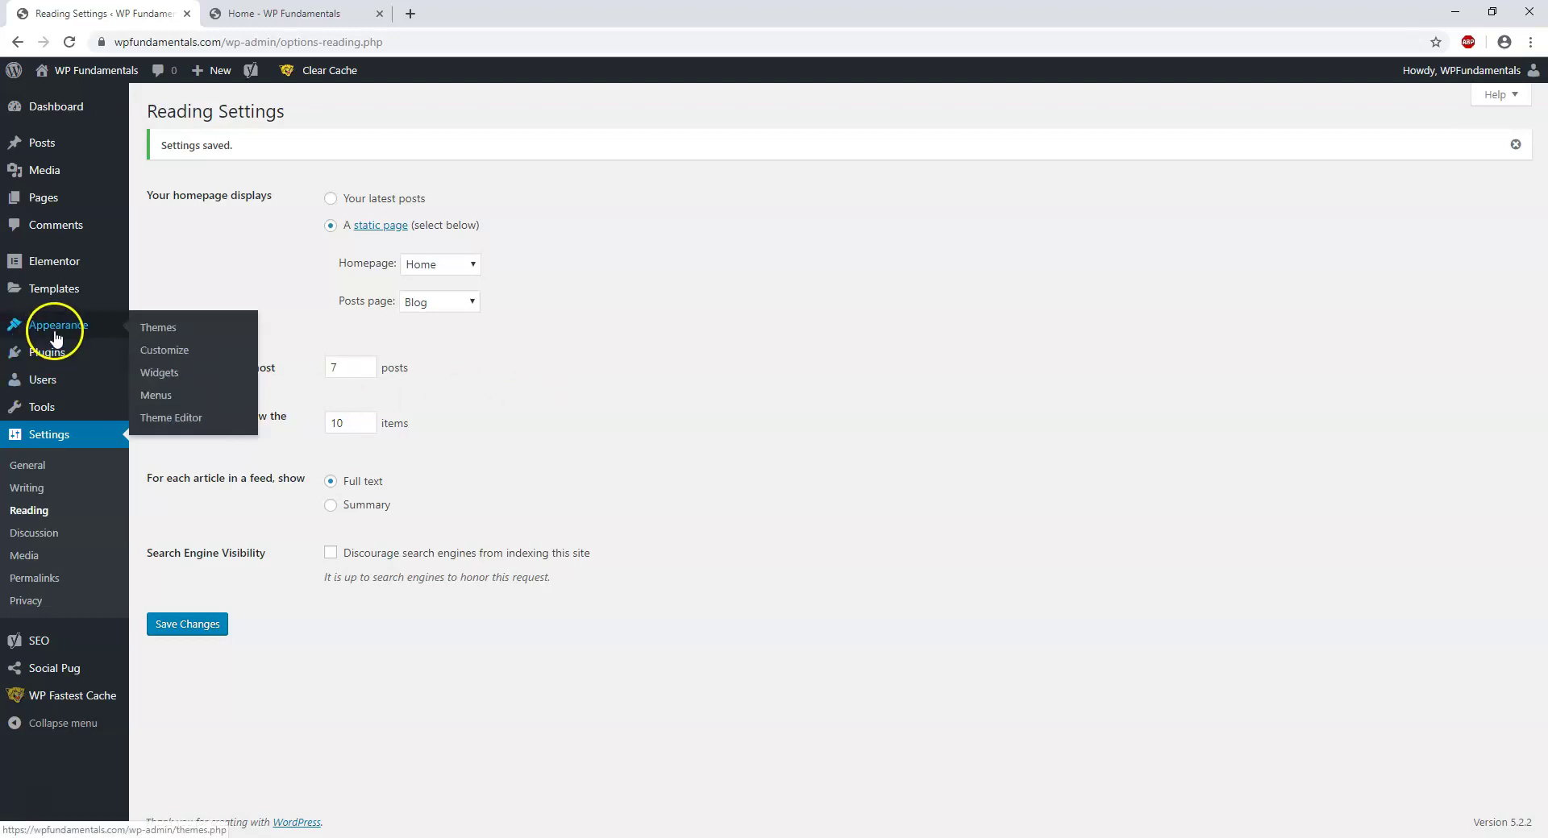
click(163, 337)
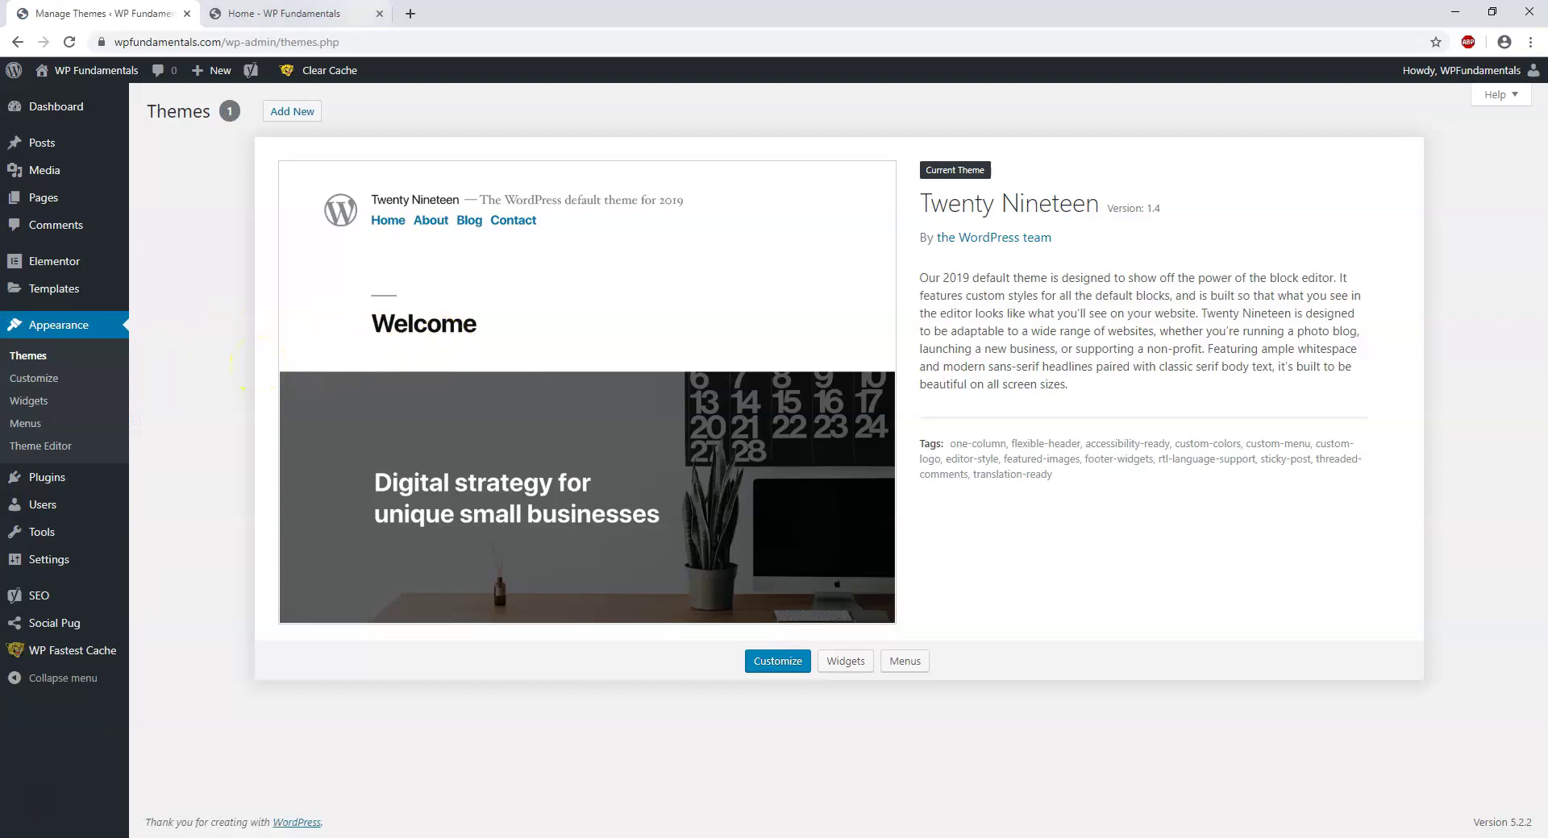
click(359, 16)
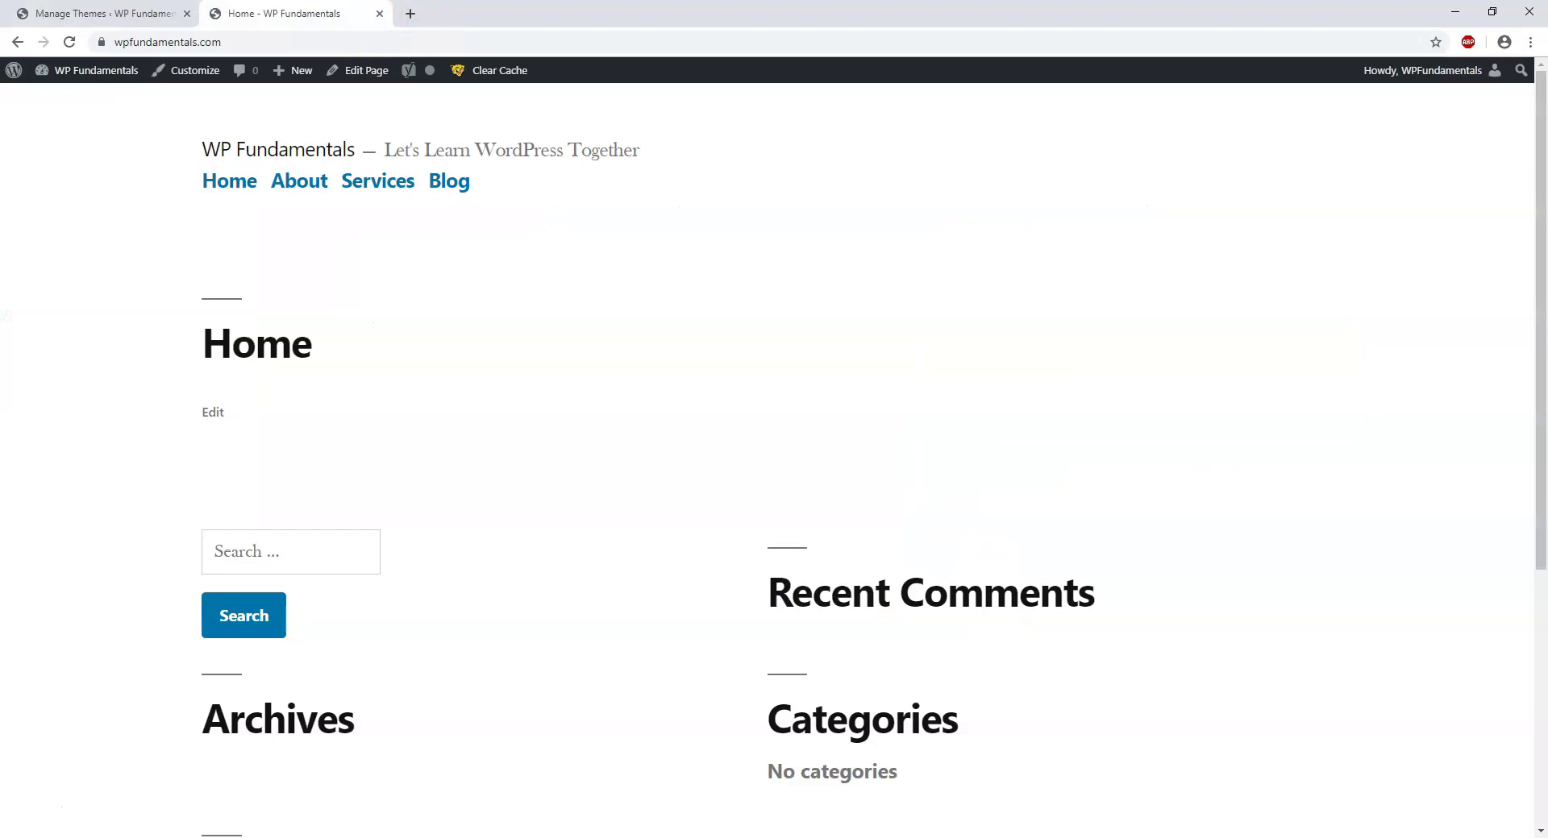